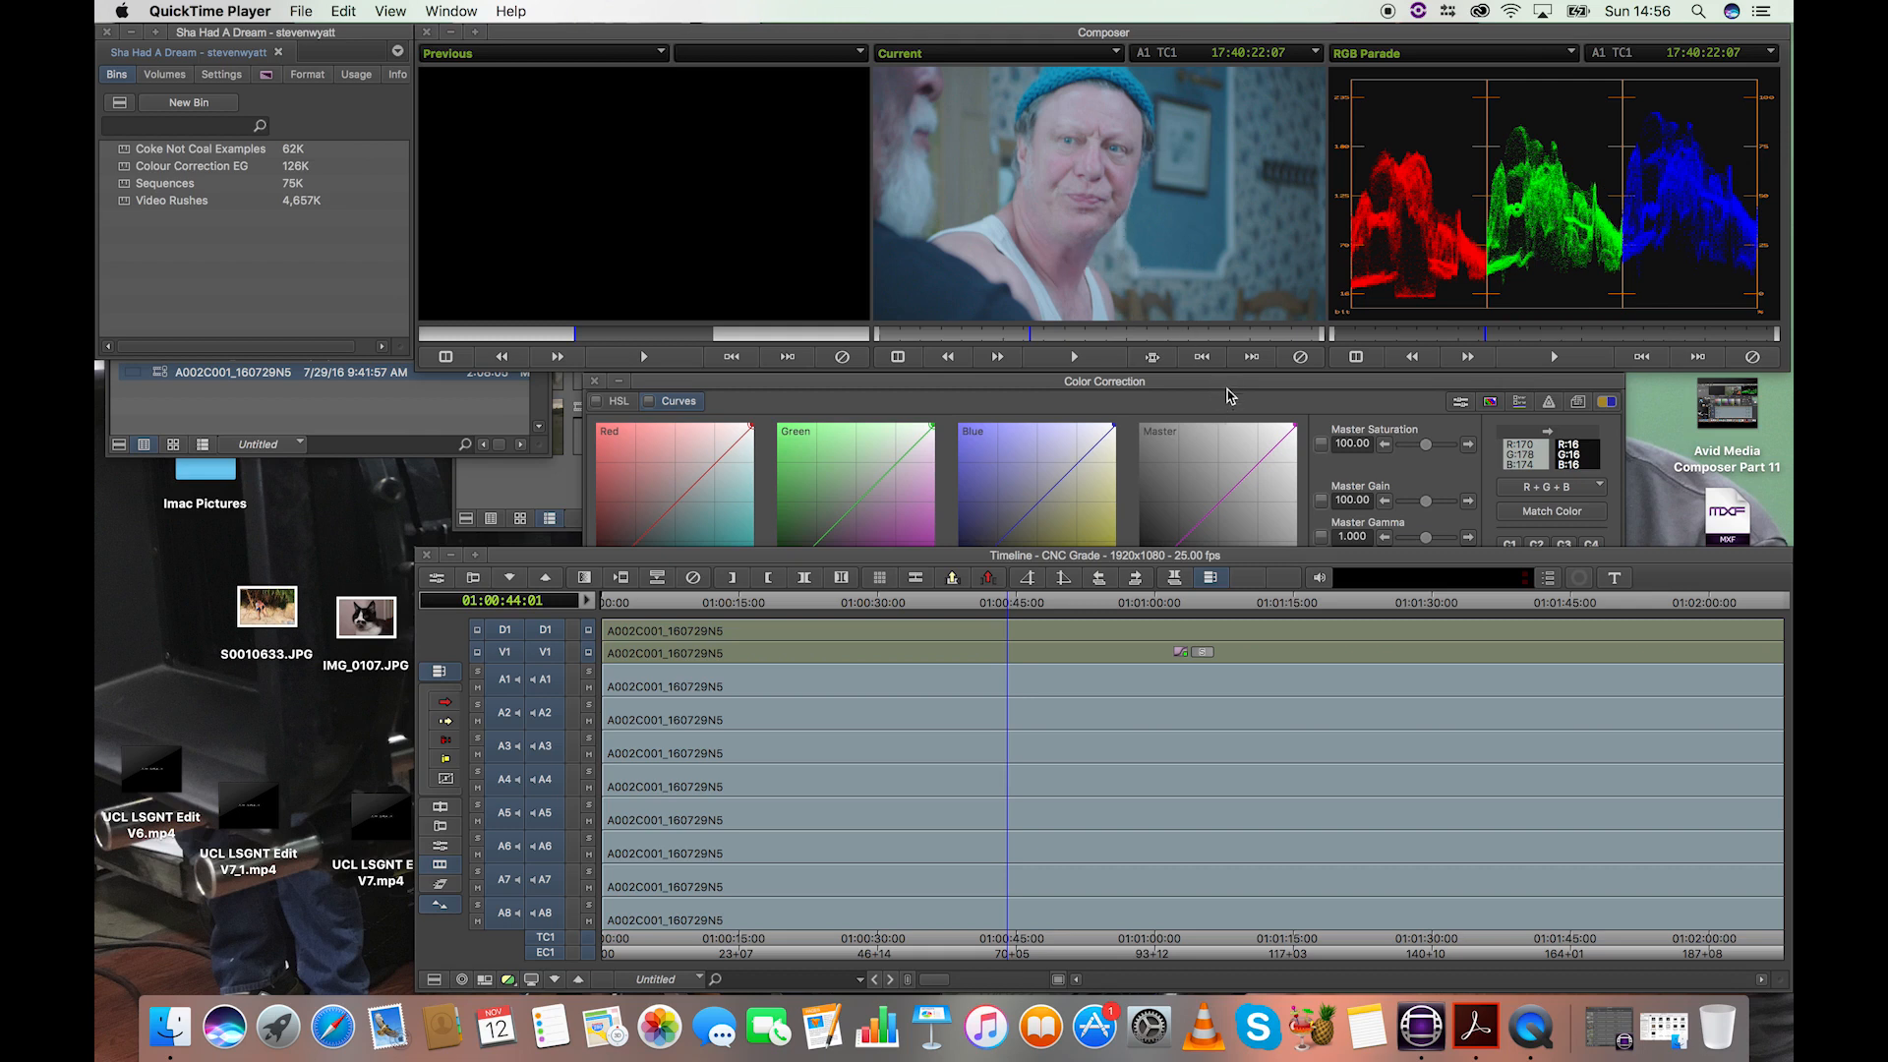
# Check the Sony S-Log3 LUT on the shot near 01:01:02:22 in the Effect Editor by disabling and re-enabling it.
pyautogui.click(1183, 605)
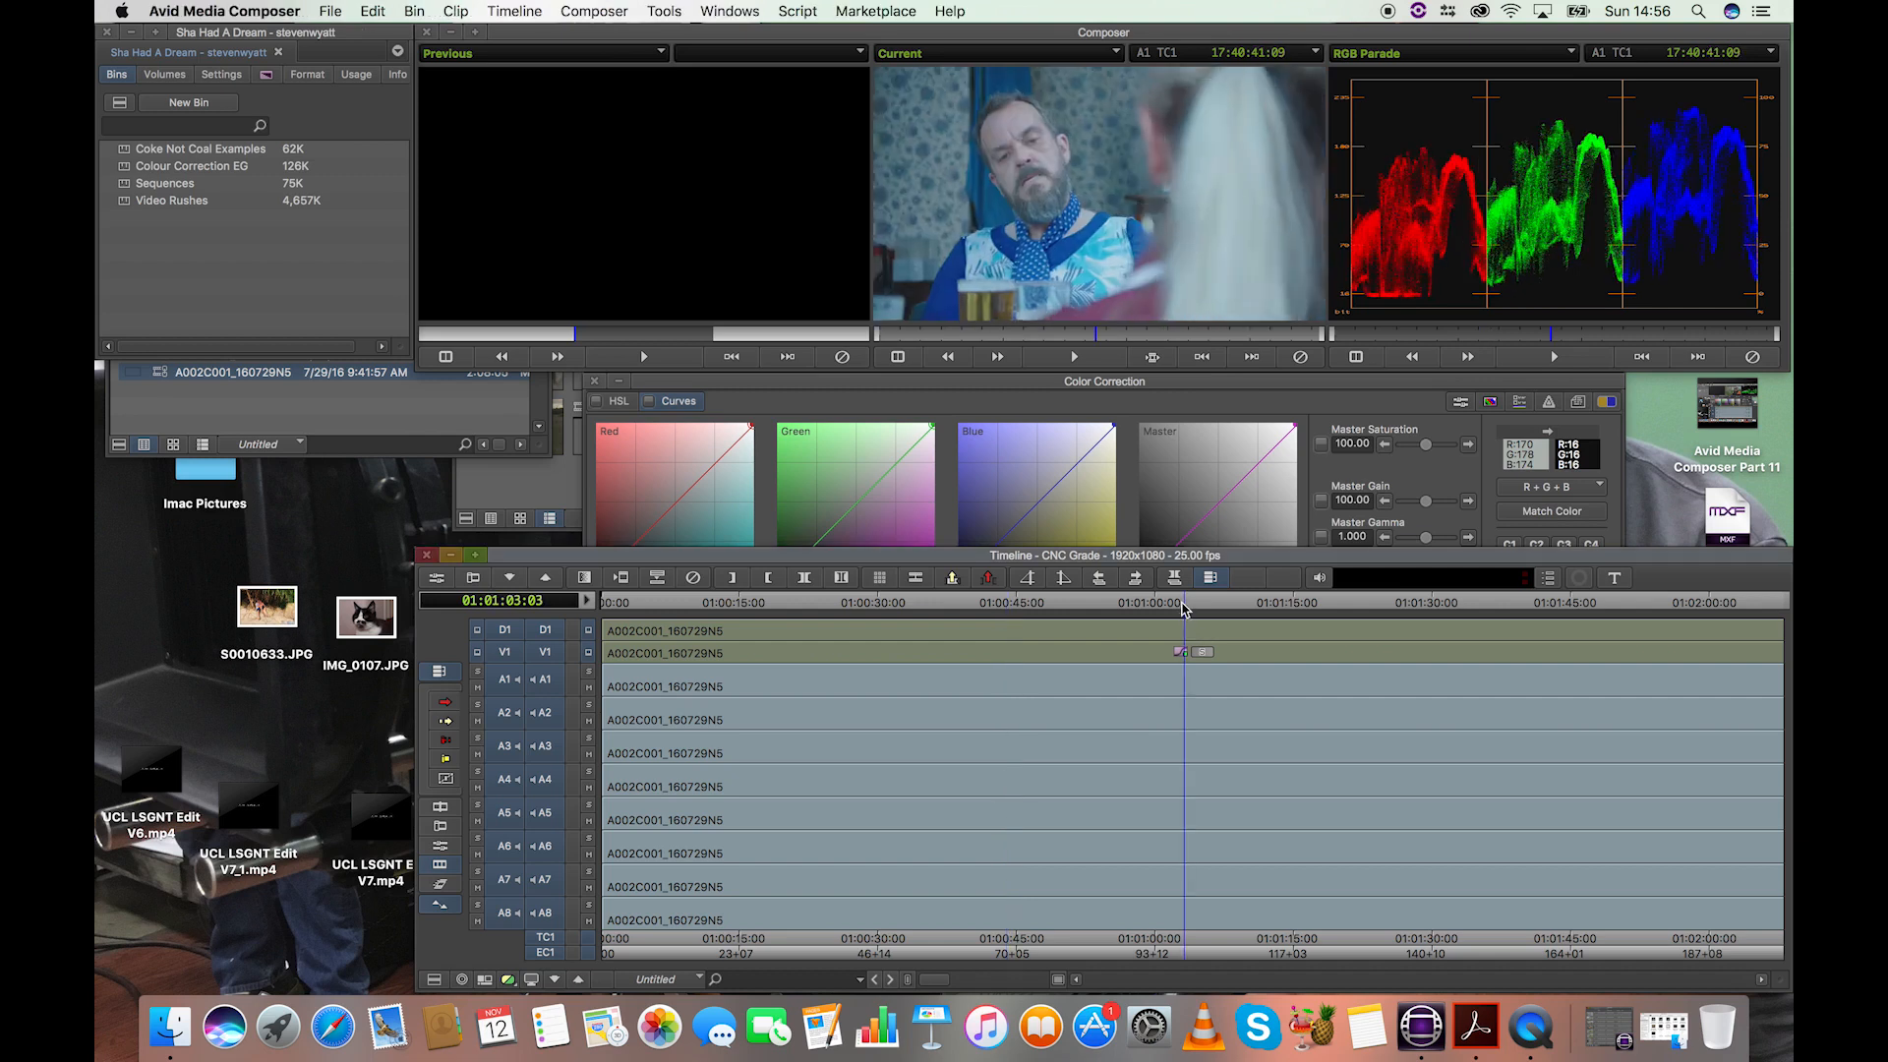
pyautogui.click(437, 579)
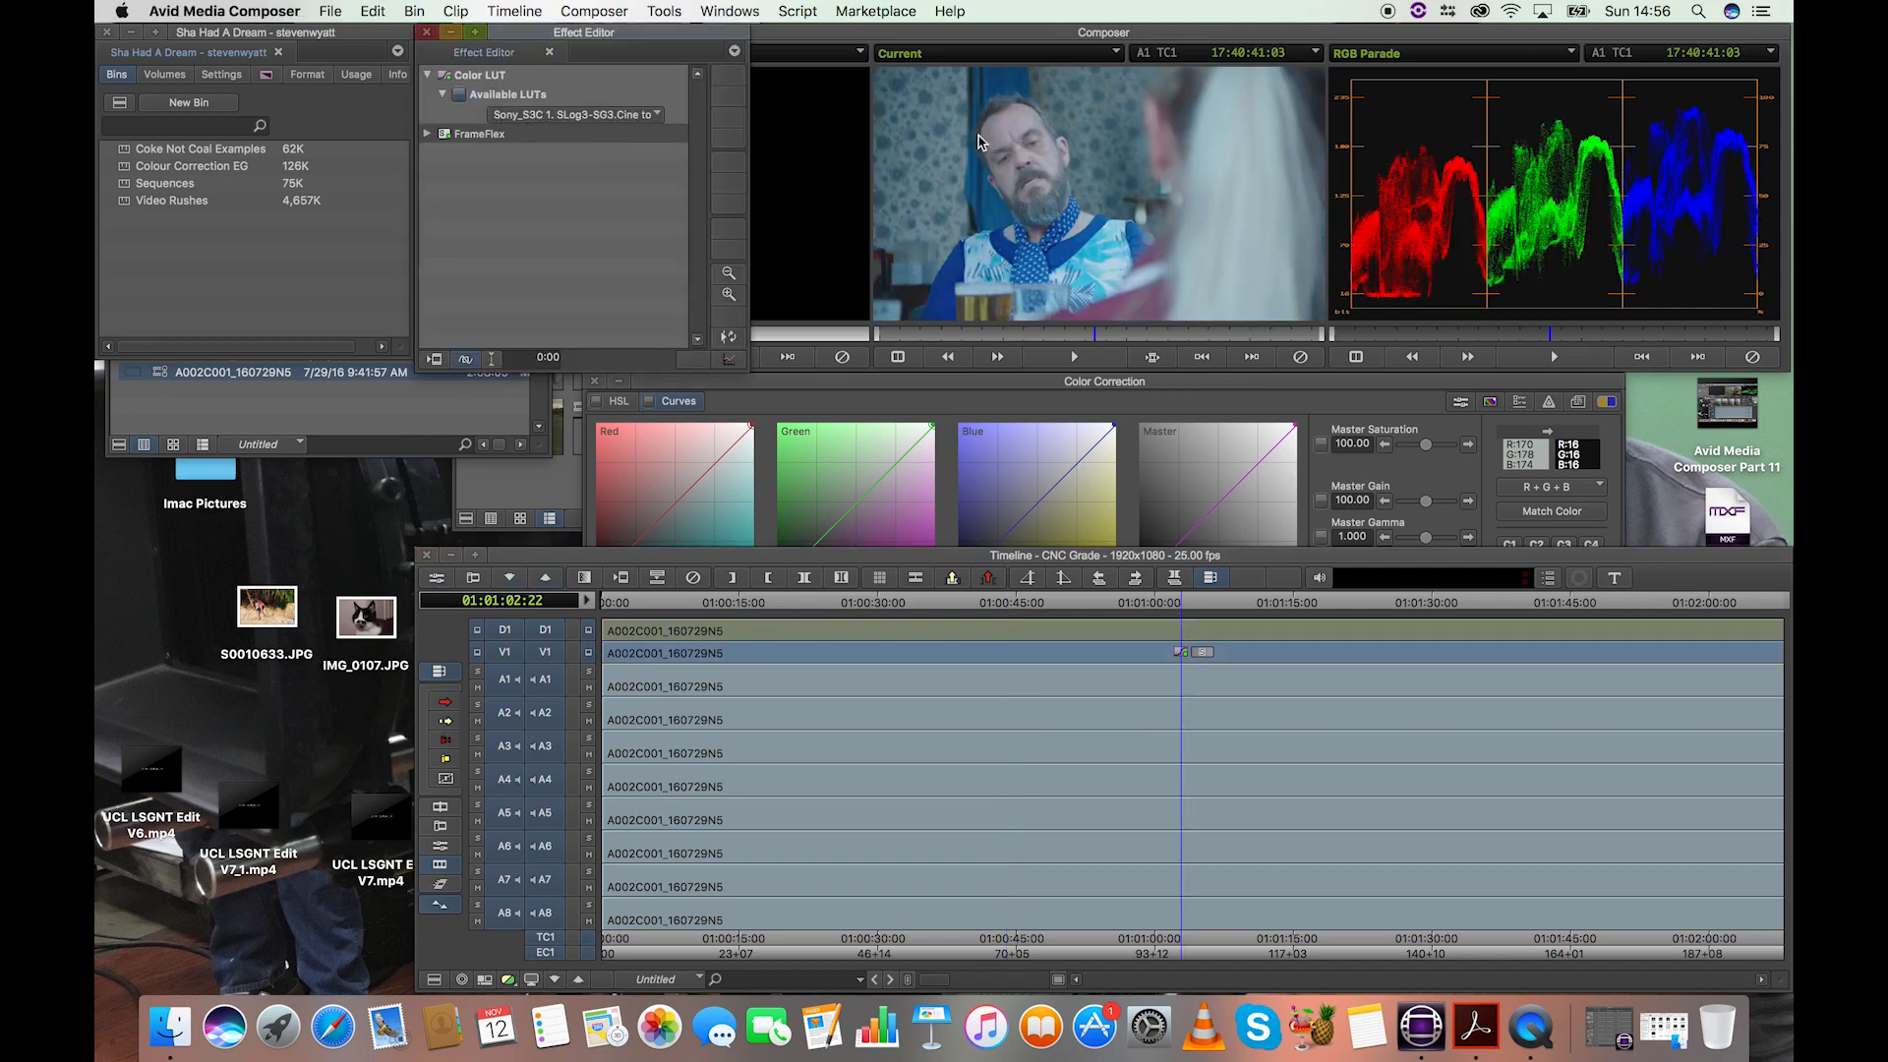
pyautogui.click(463, 97)
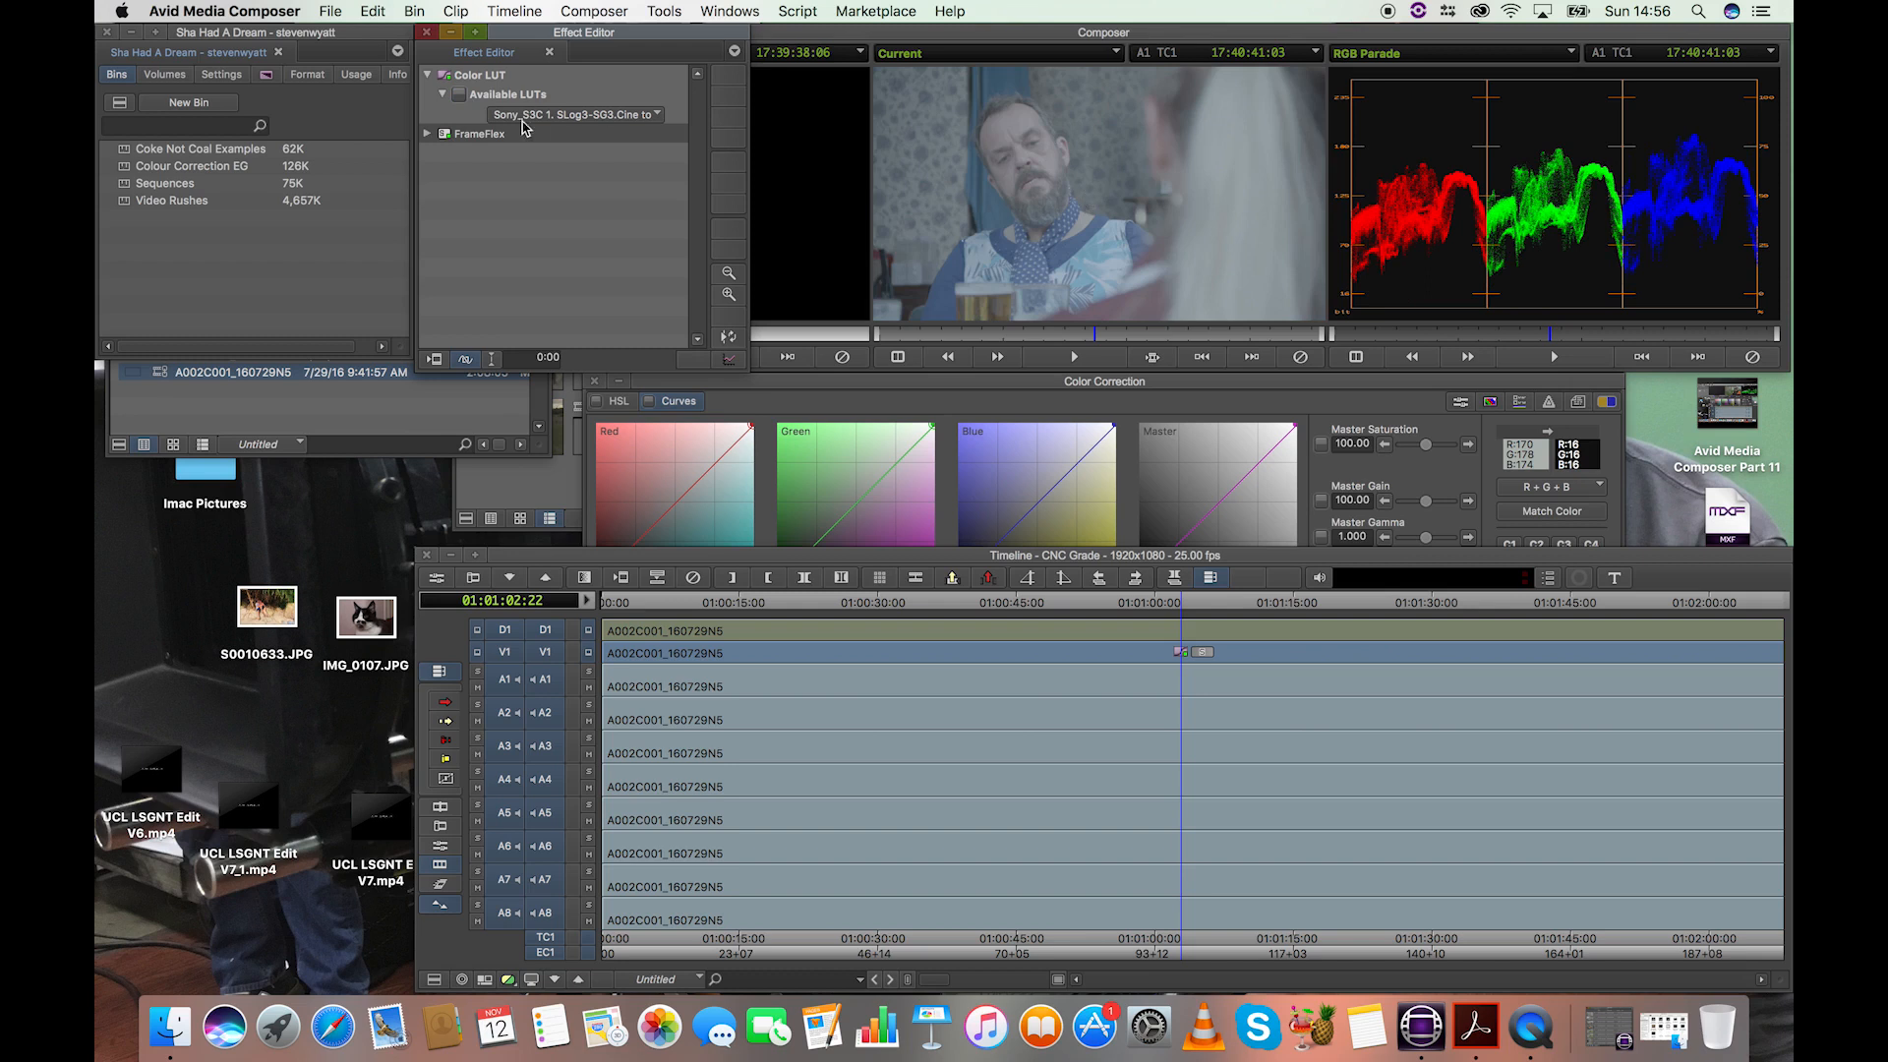
pyautogui.click(460, 94)
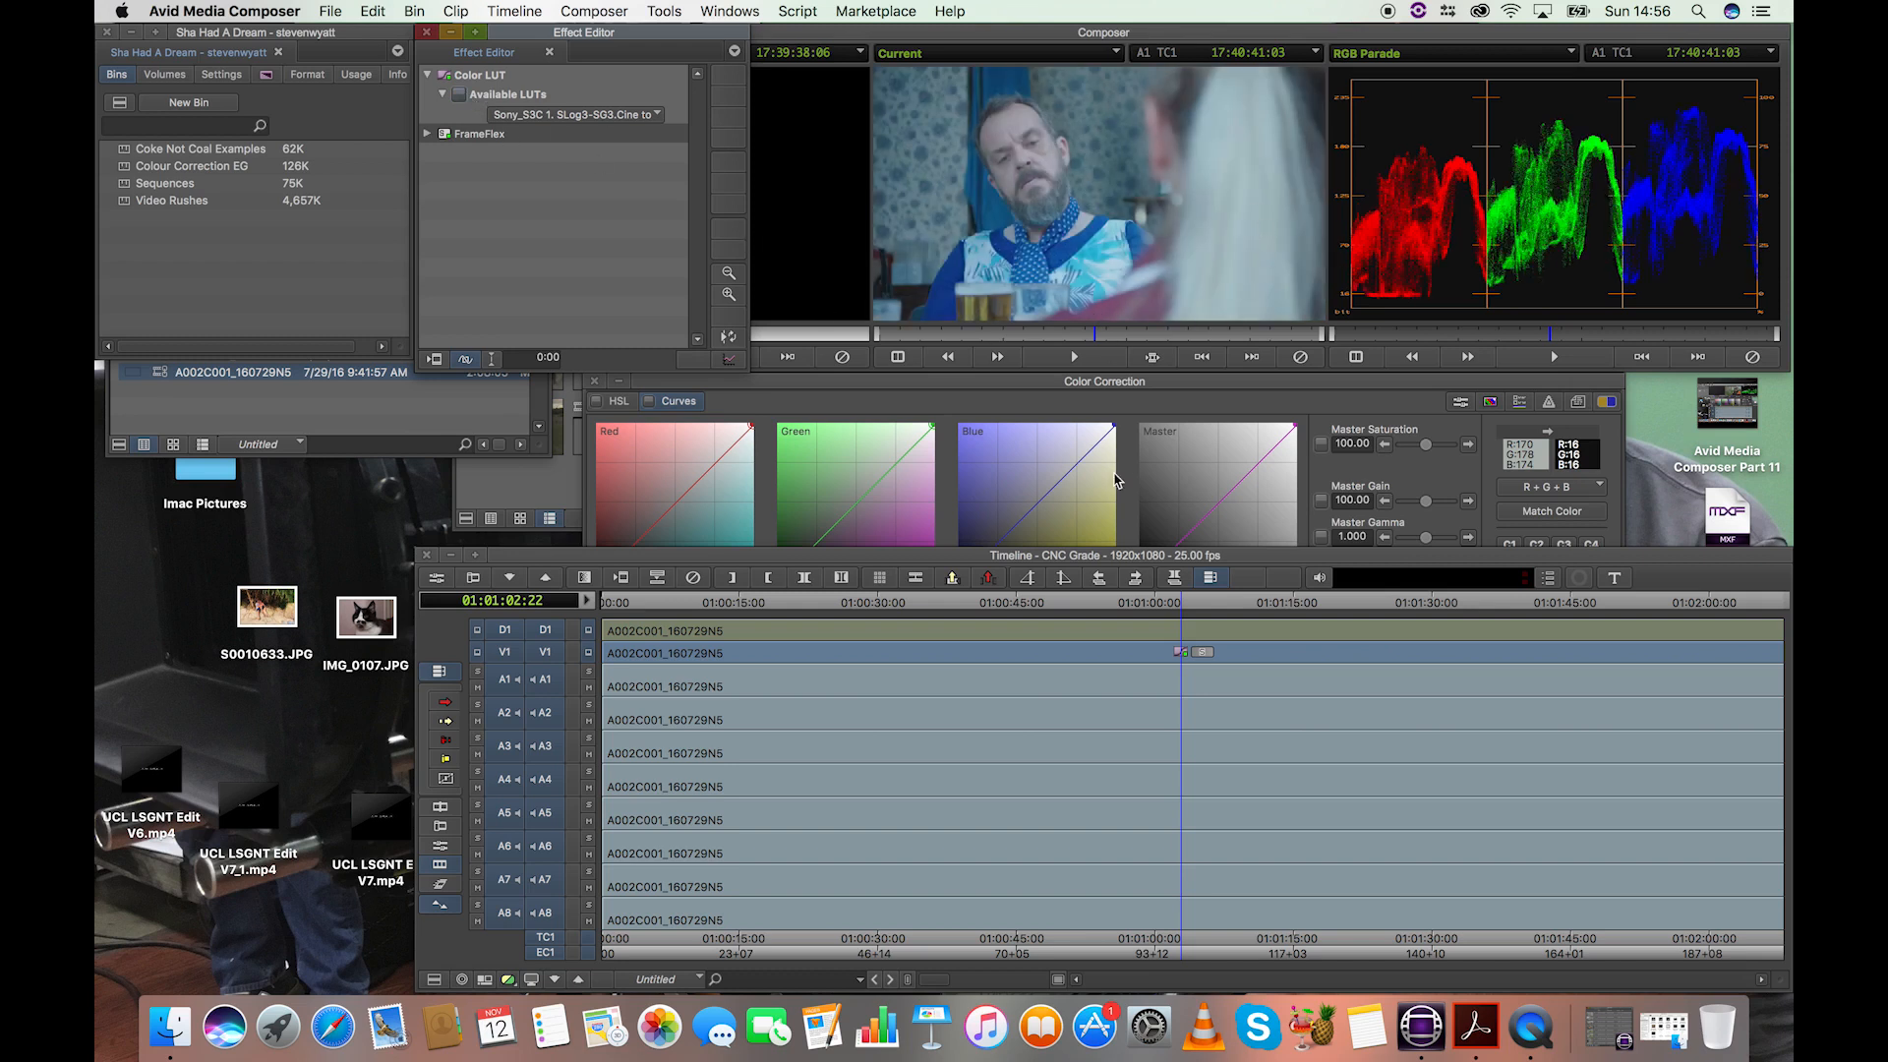
# Return to the frame at 01:00:43:23, bring the Color Correction tool forward and sample the white vest's colour.
pyautogui.moveTo(1109, 610); pyautogui.dragTo(1010, 606)
pyautogui.click(1333, 381)
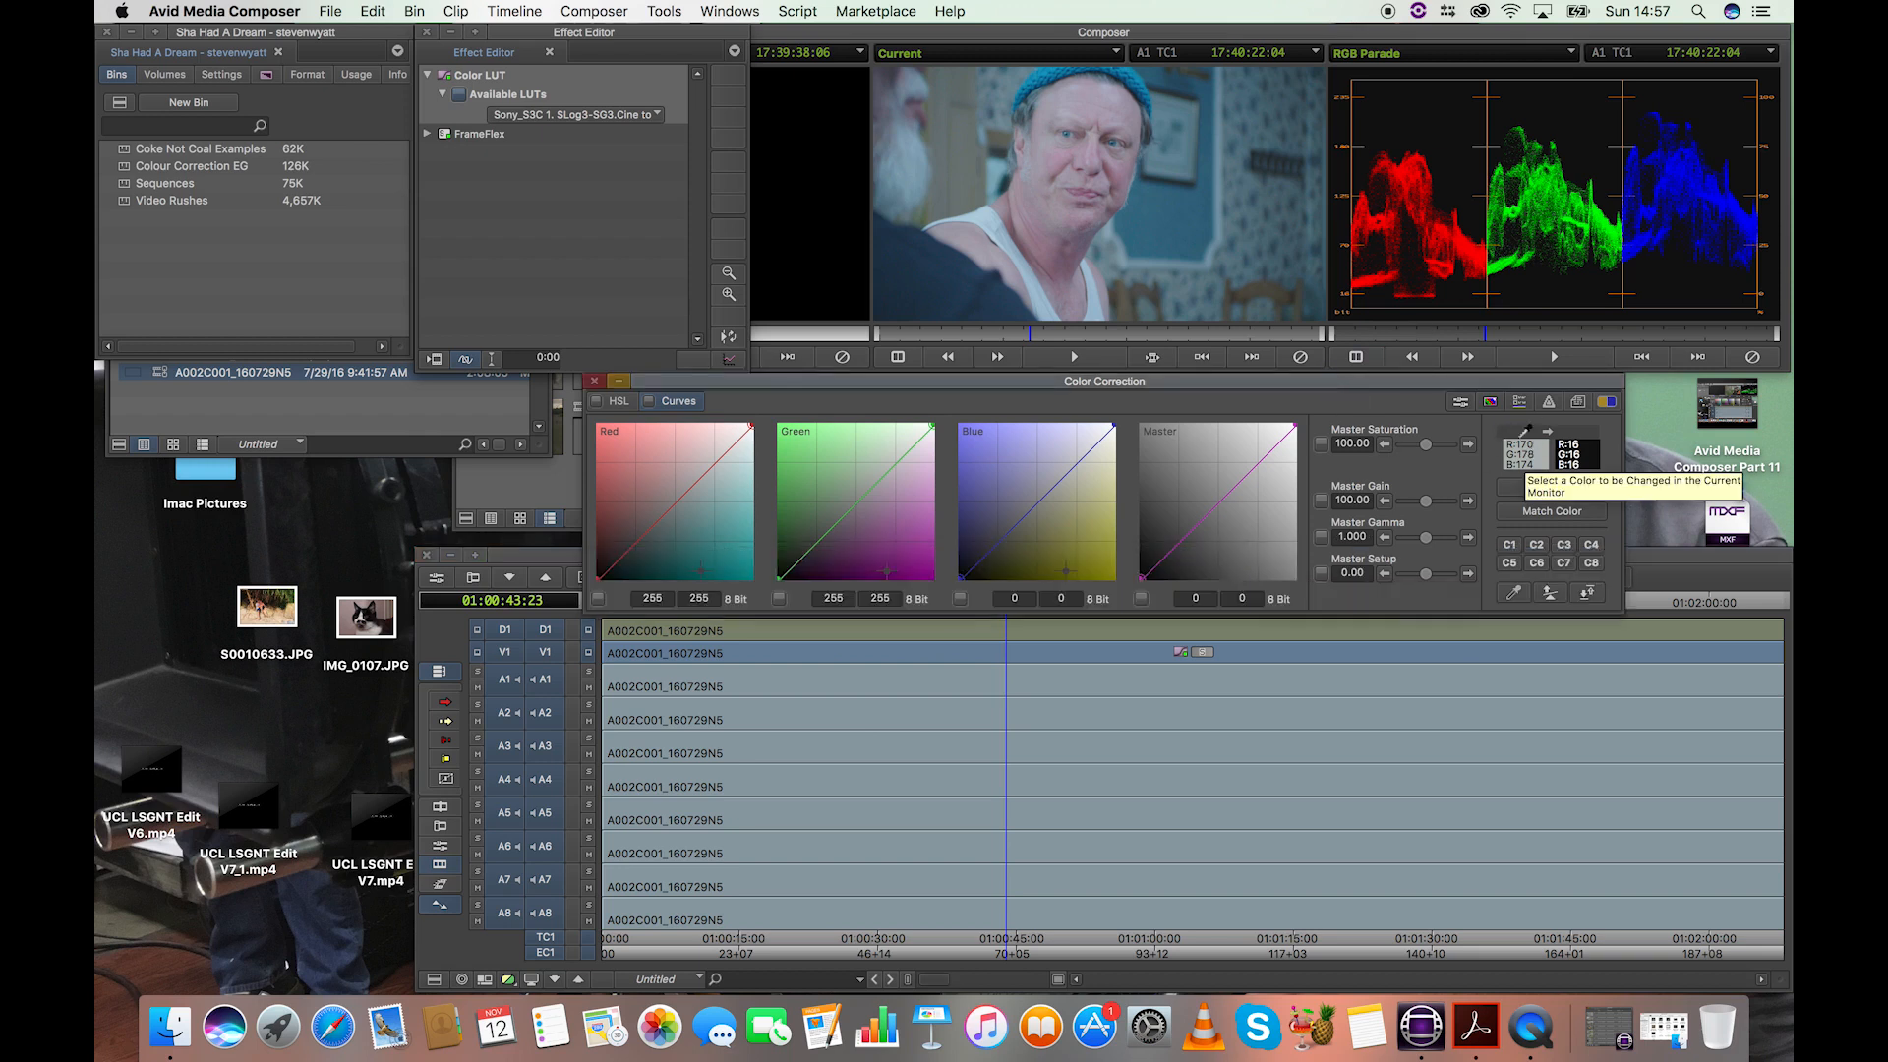
pyautogui.moveTo(1539, 440); pyautogui.dragTo(990, 225)
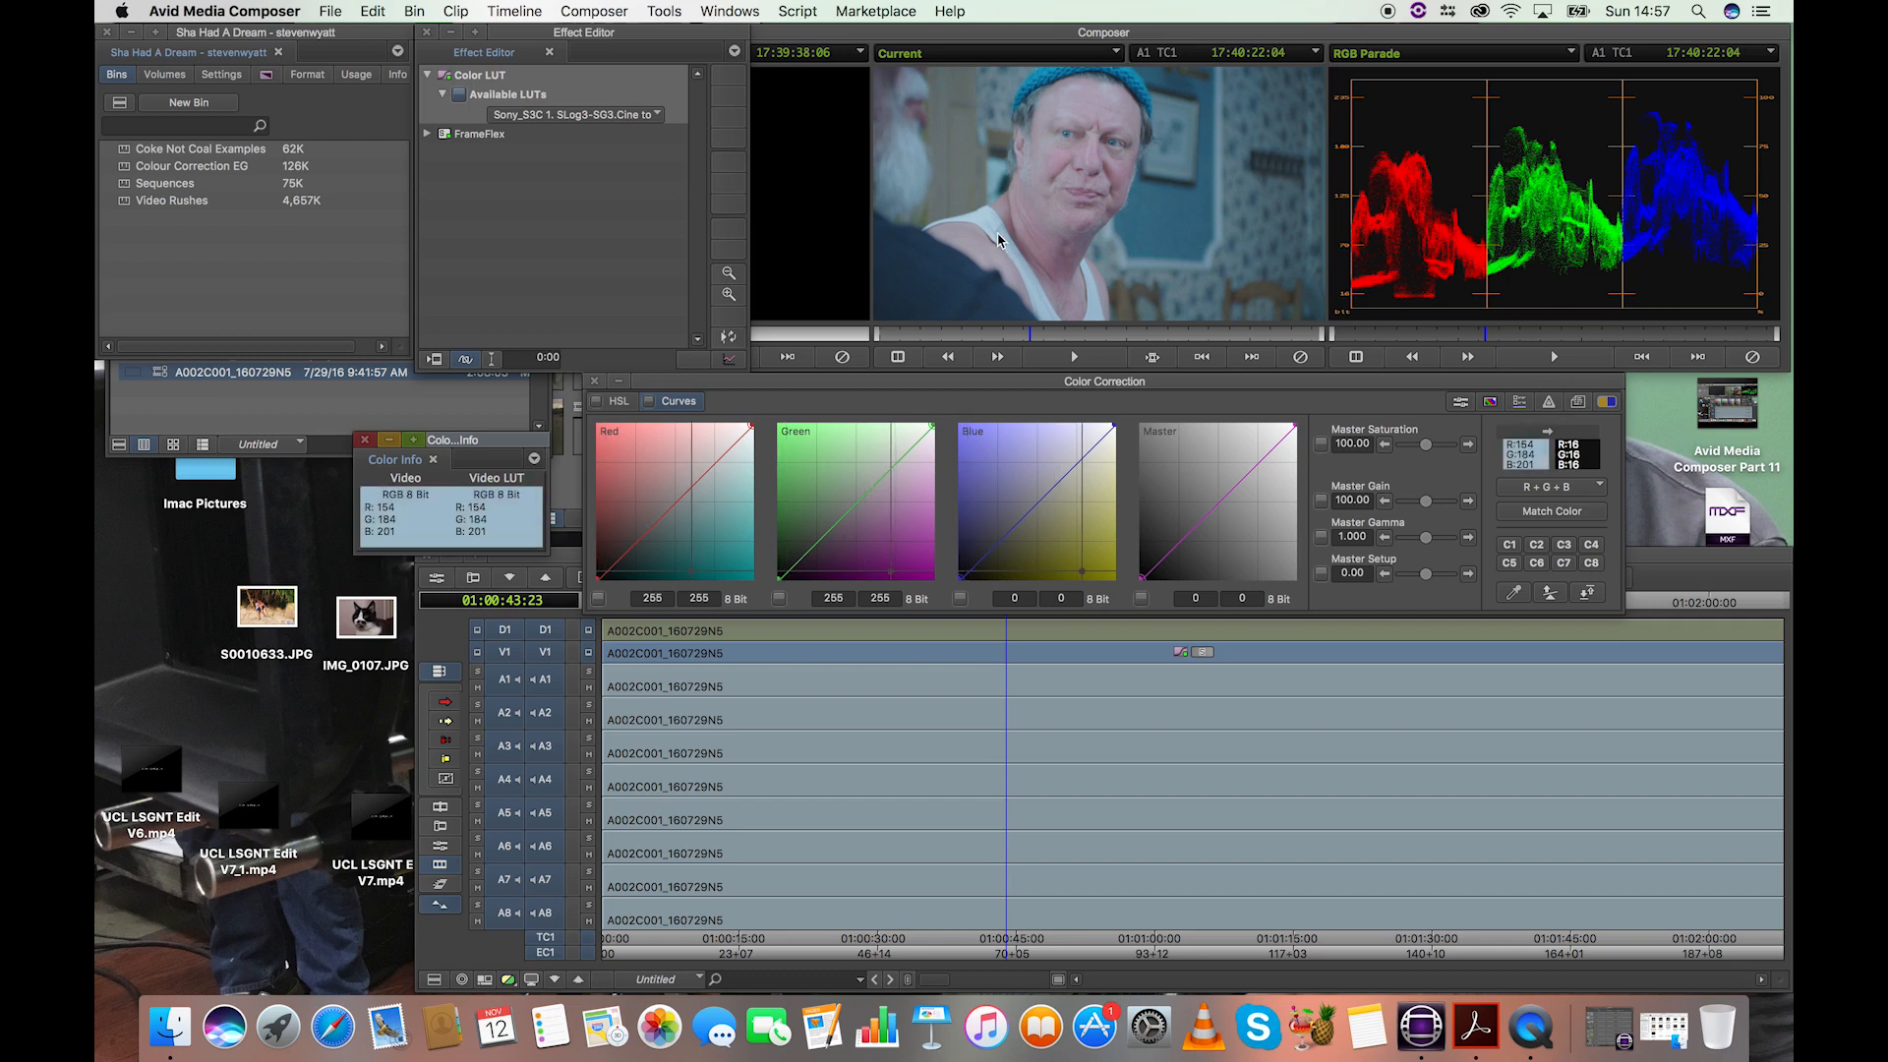
# Raise the red curve's midtones to about 120 in, 139 out and its black point to 0 in, 8 out.
pyautogui.click(672, 510)
pyautogui.moveTo(673, 510); pyautogui.dragTo(673, 503)
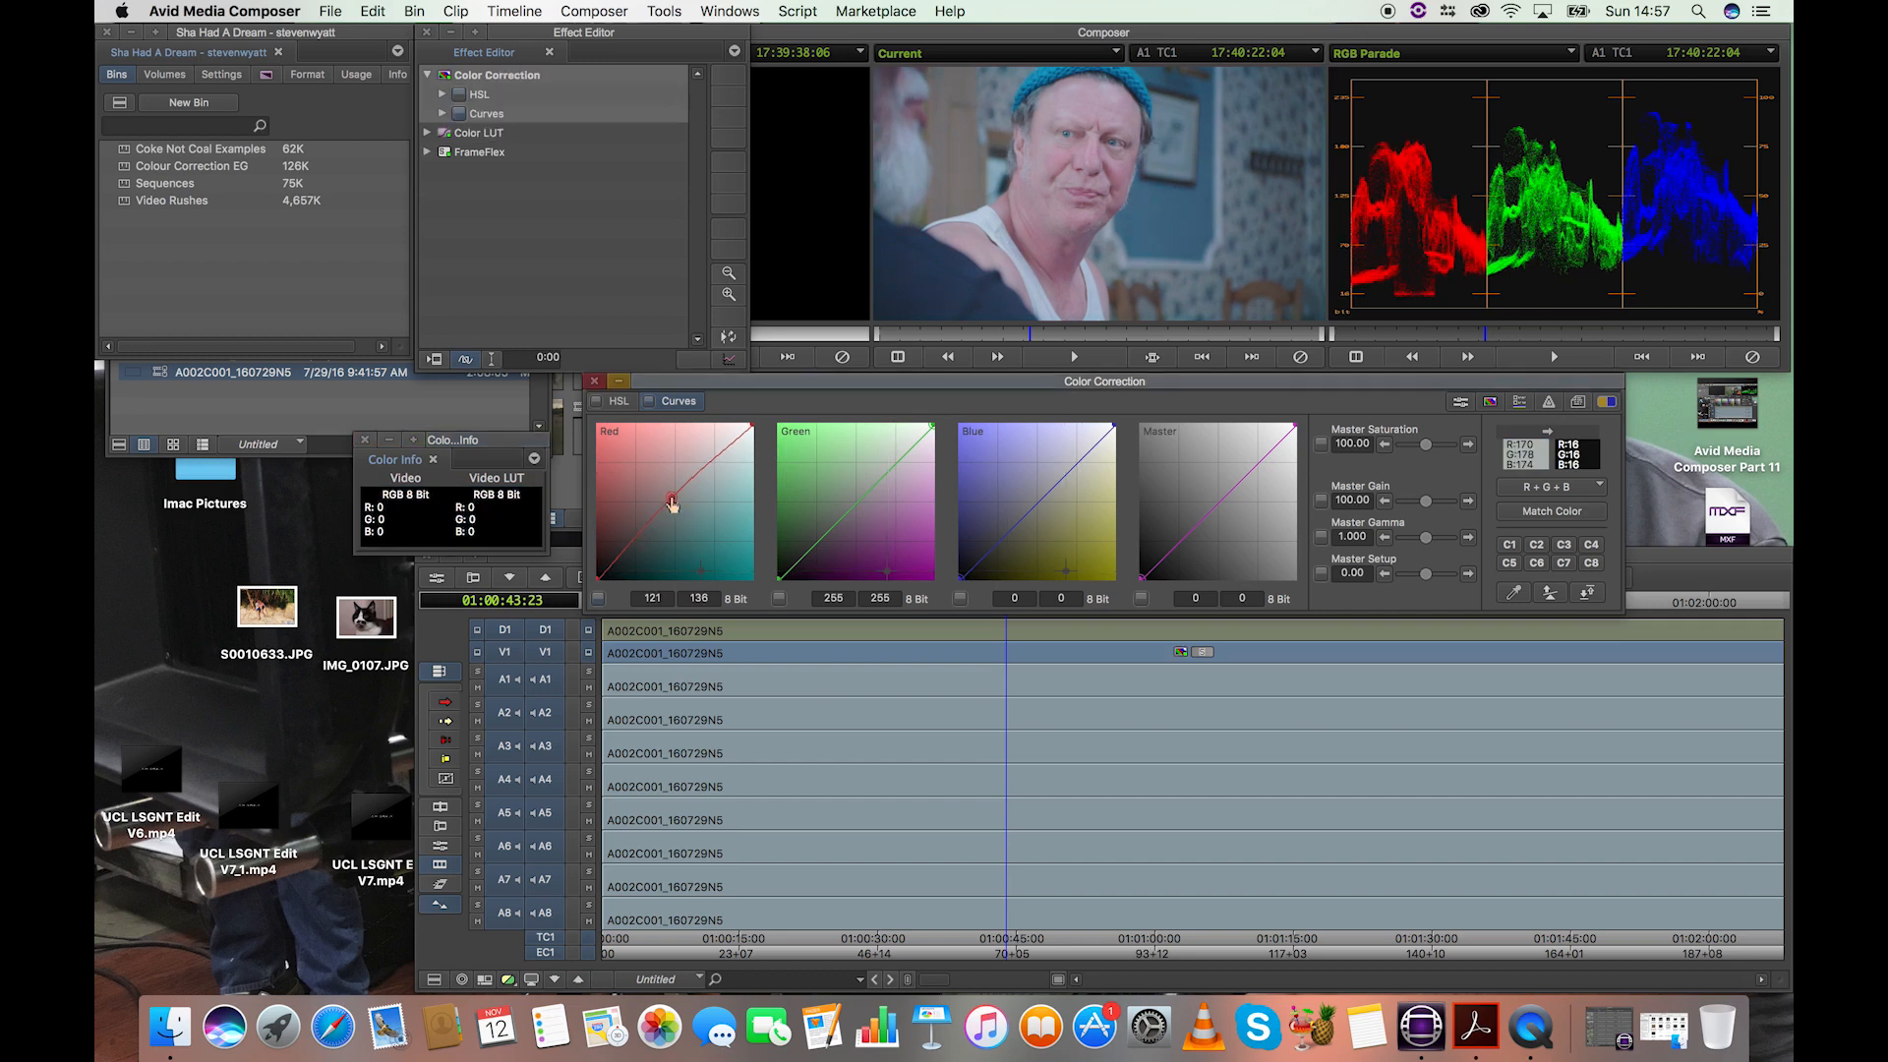
pyautogui.moveTo(614, 584); pyautogui.dragTo(584, 582)
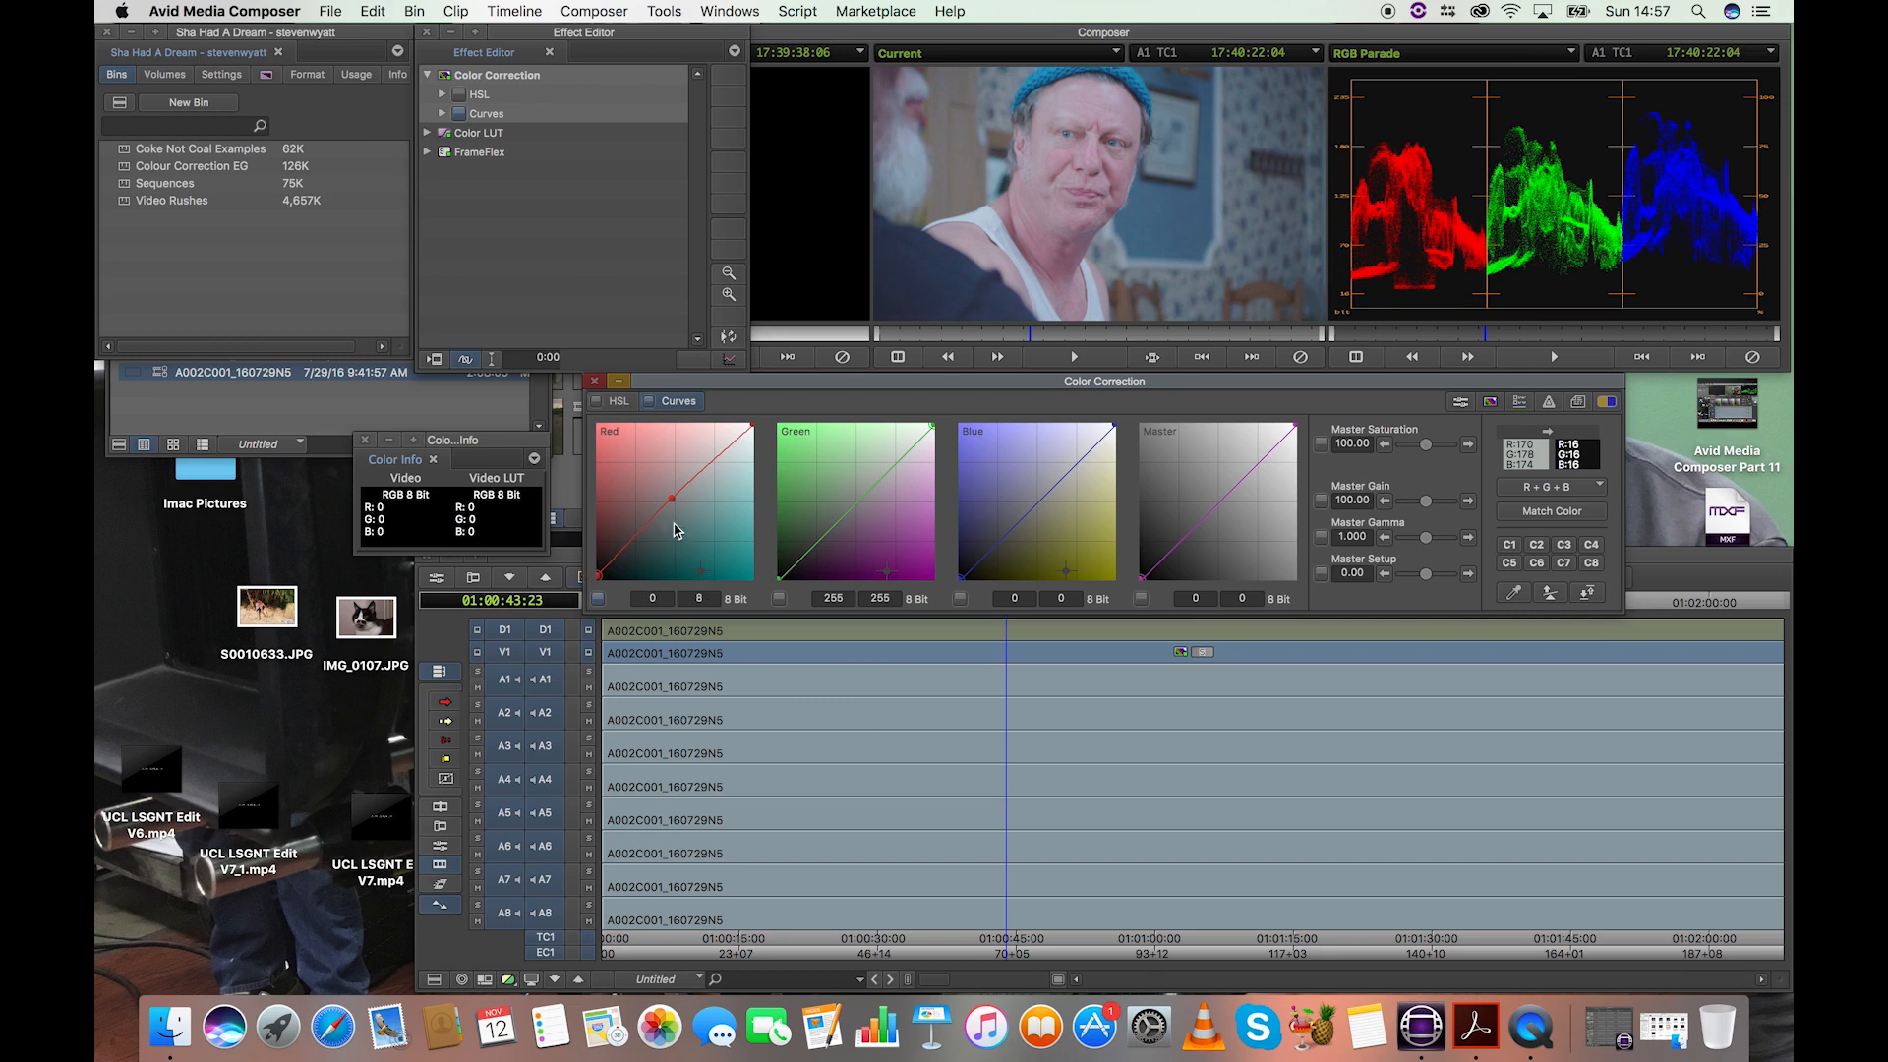
pyautogui.moveTo(672, 500); pyautogui.dragTo(671, 491)
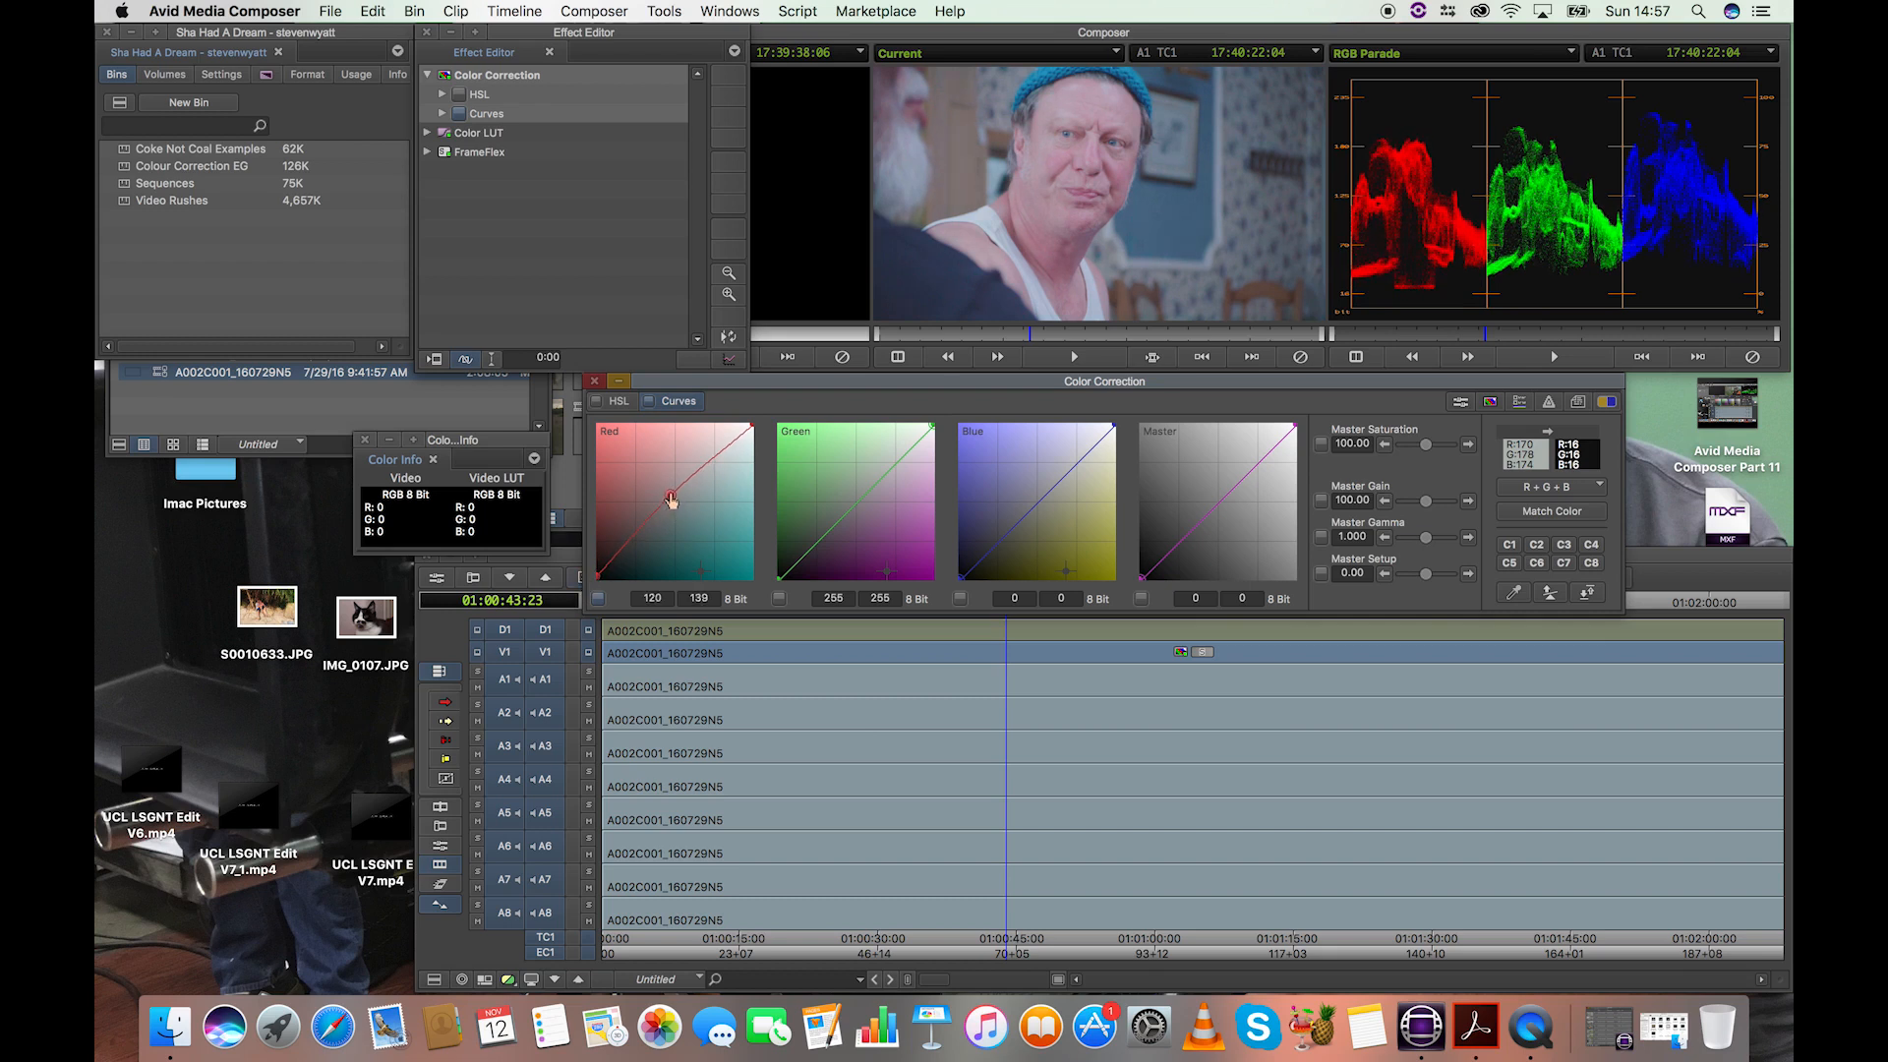
# Raise the red curve's highlights with a point at about 220 in, 256 out, and recheck the white vest's colour.
pyautogui.click(738, 433)
pyautogui.moveTo(740, 431); pyautogui.dragTo(739, 429)
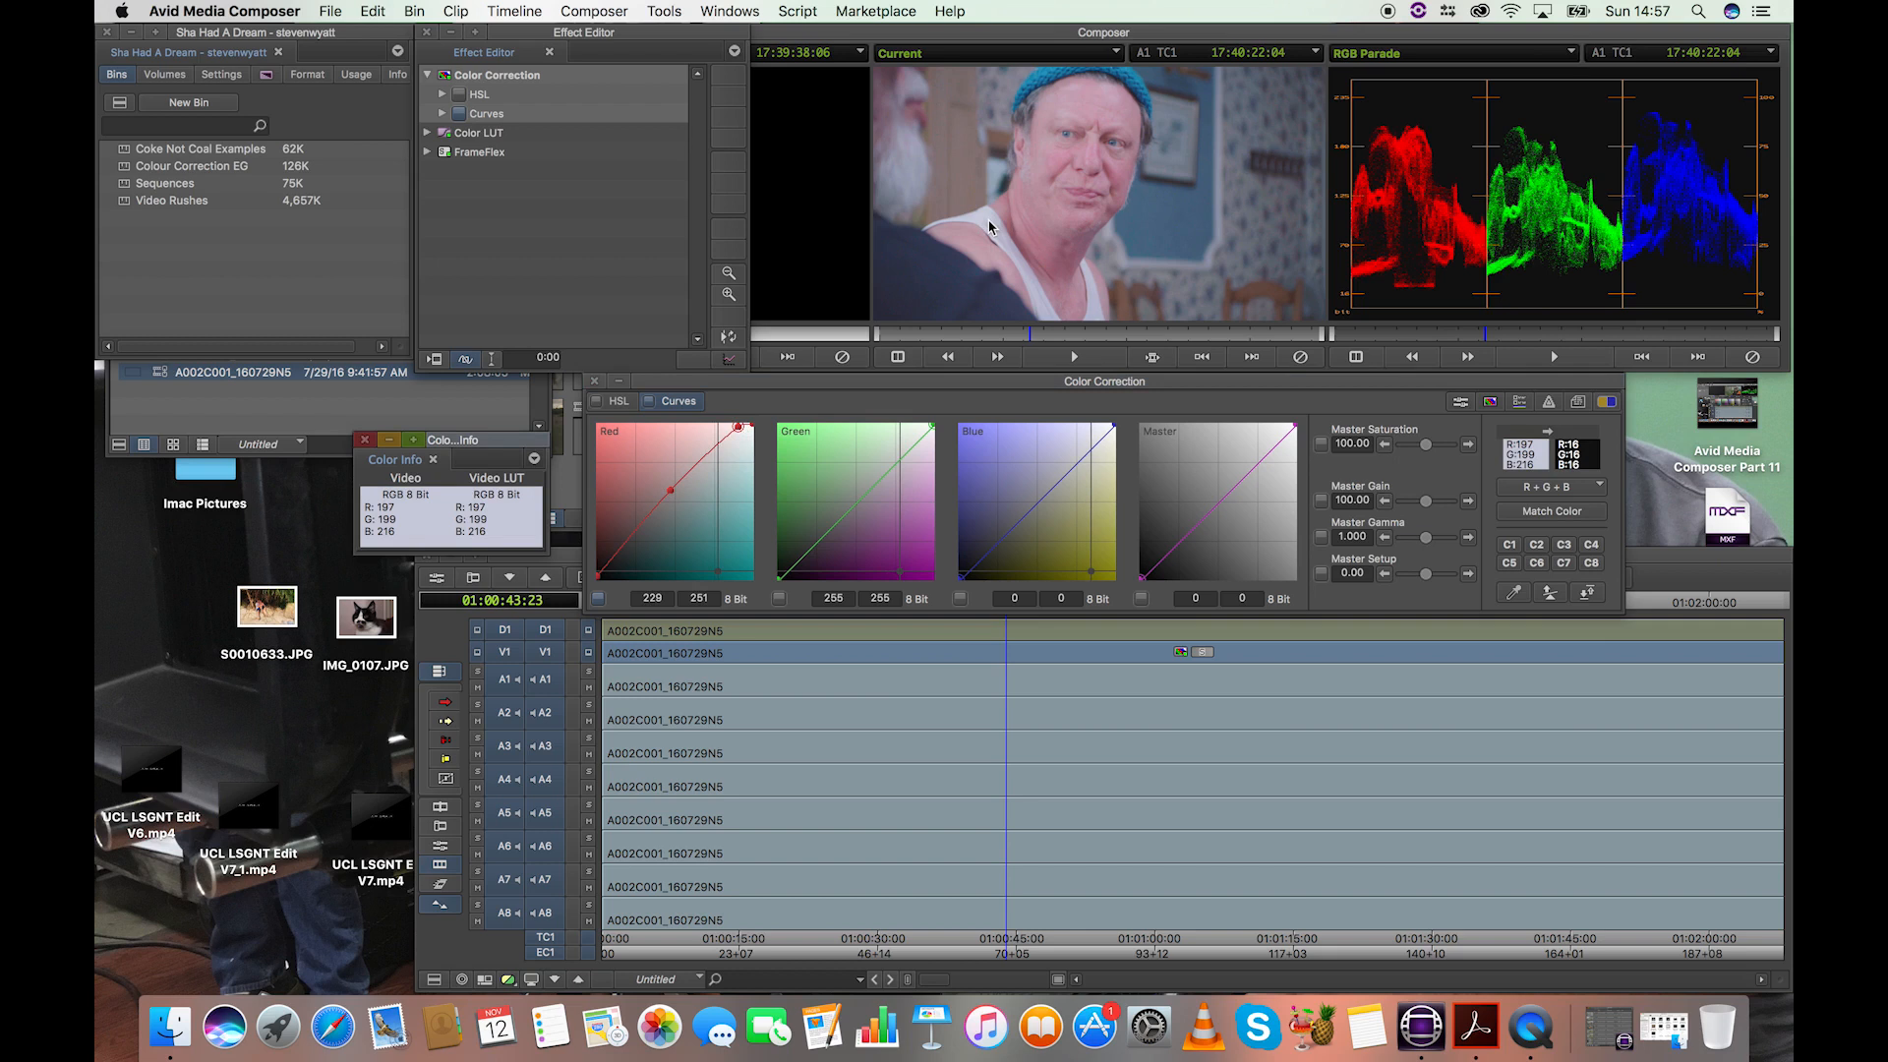
pyautogui.click(738, 426)
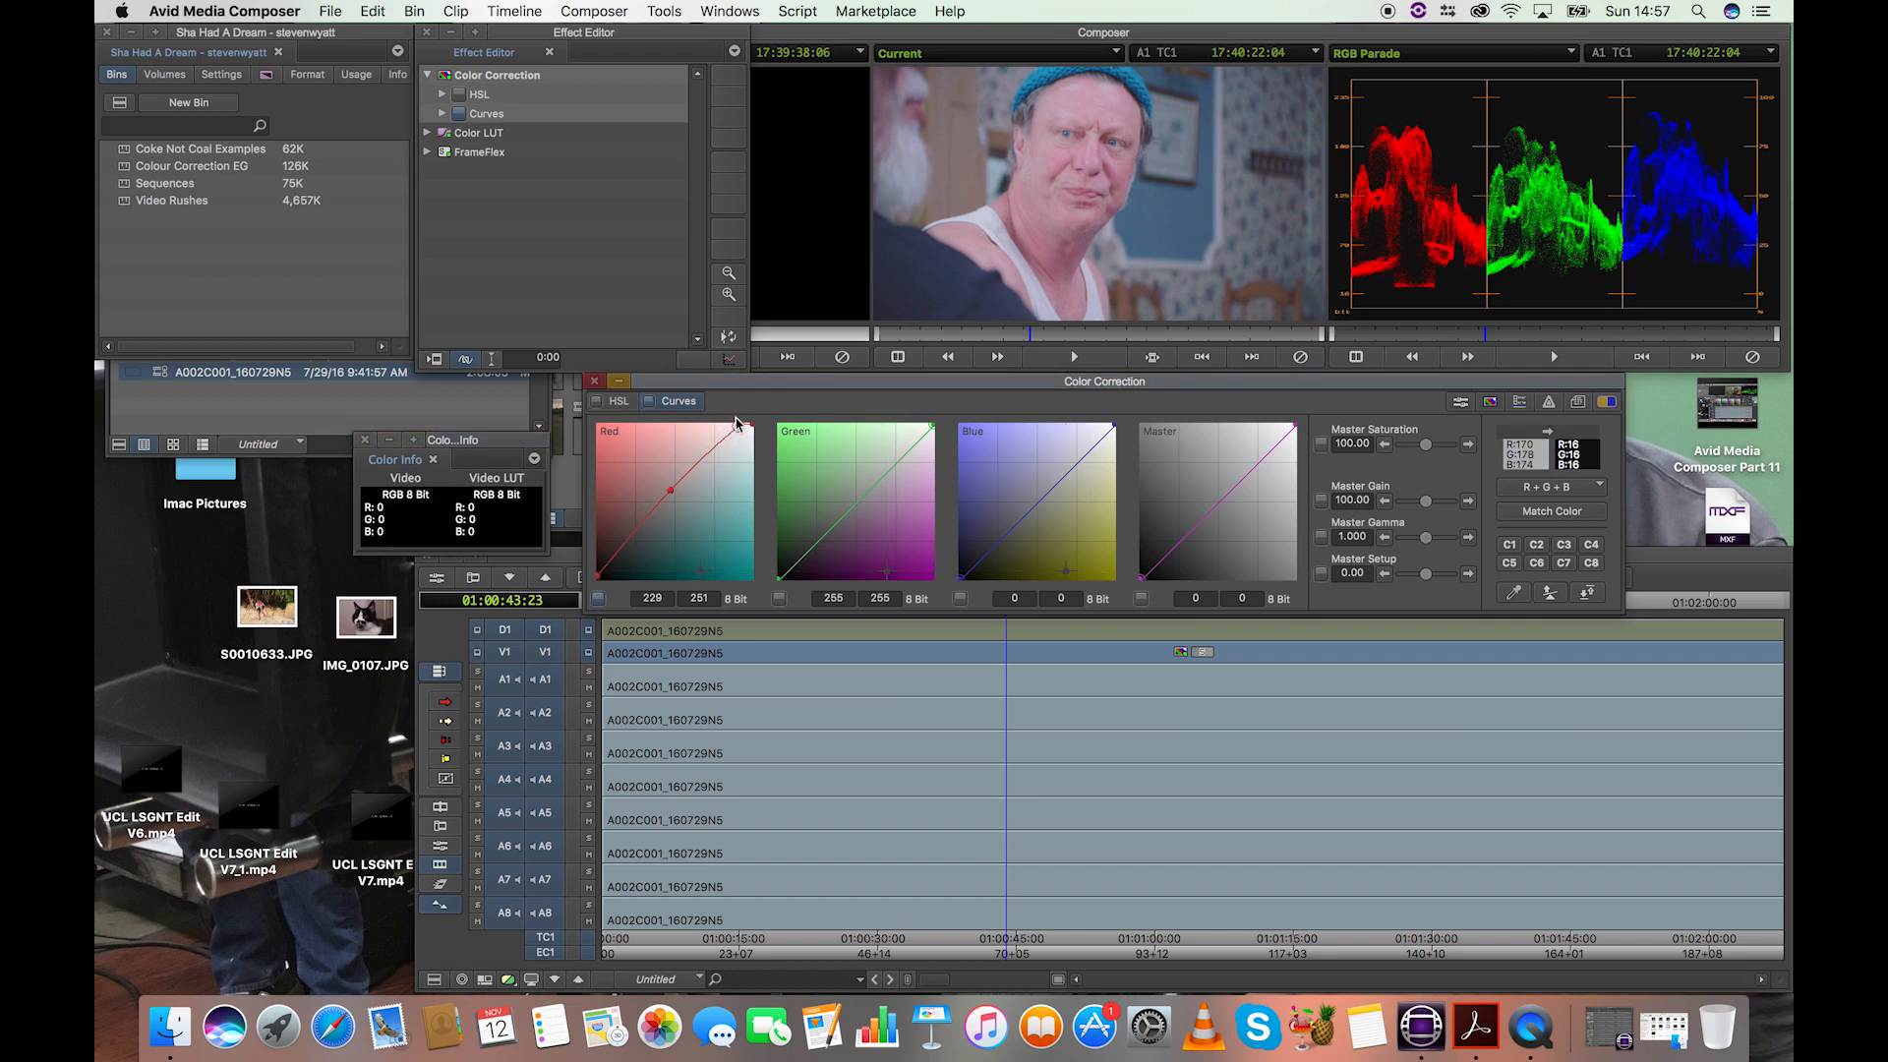
pyautogui.moveTo(731, 417); pyautogui.dragTo(734, 425)
pyautogui.moveTo(1541, 452); pyautogui.dragTo(960, 445)
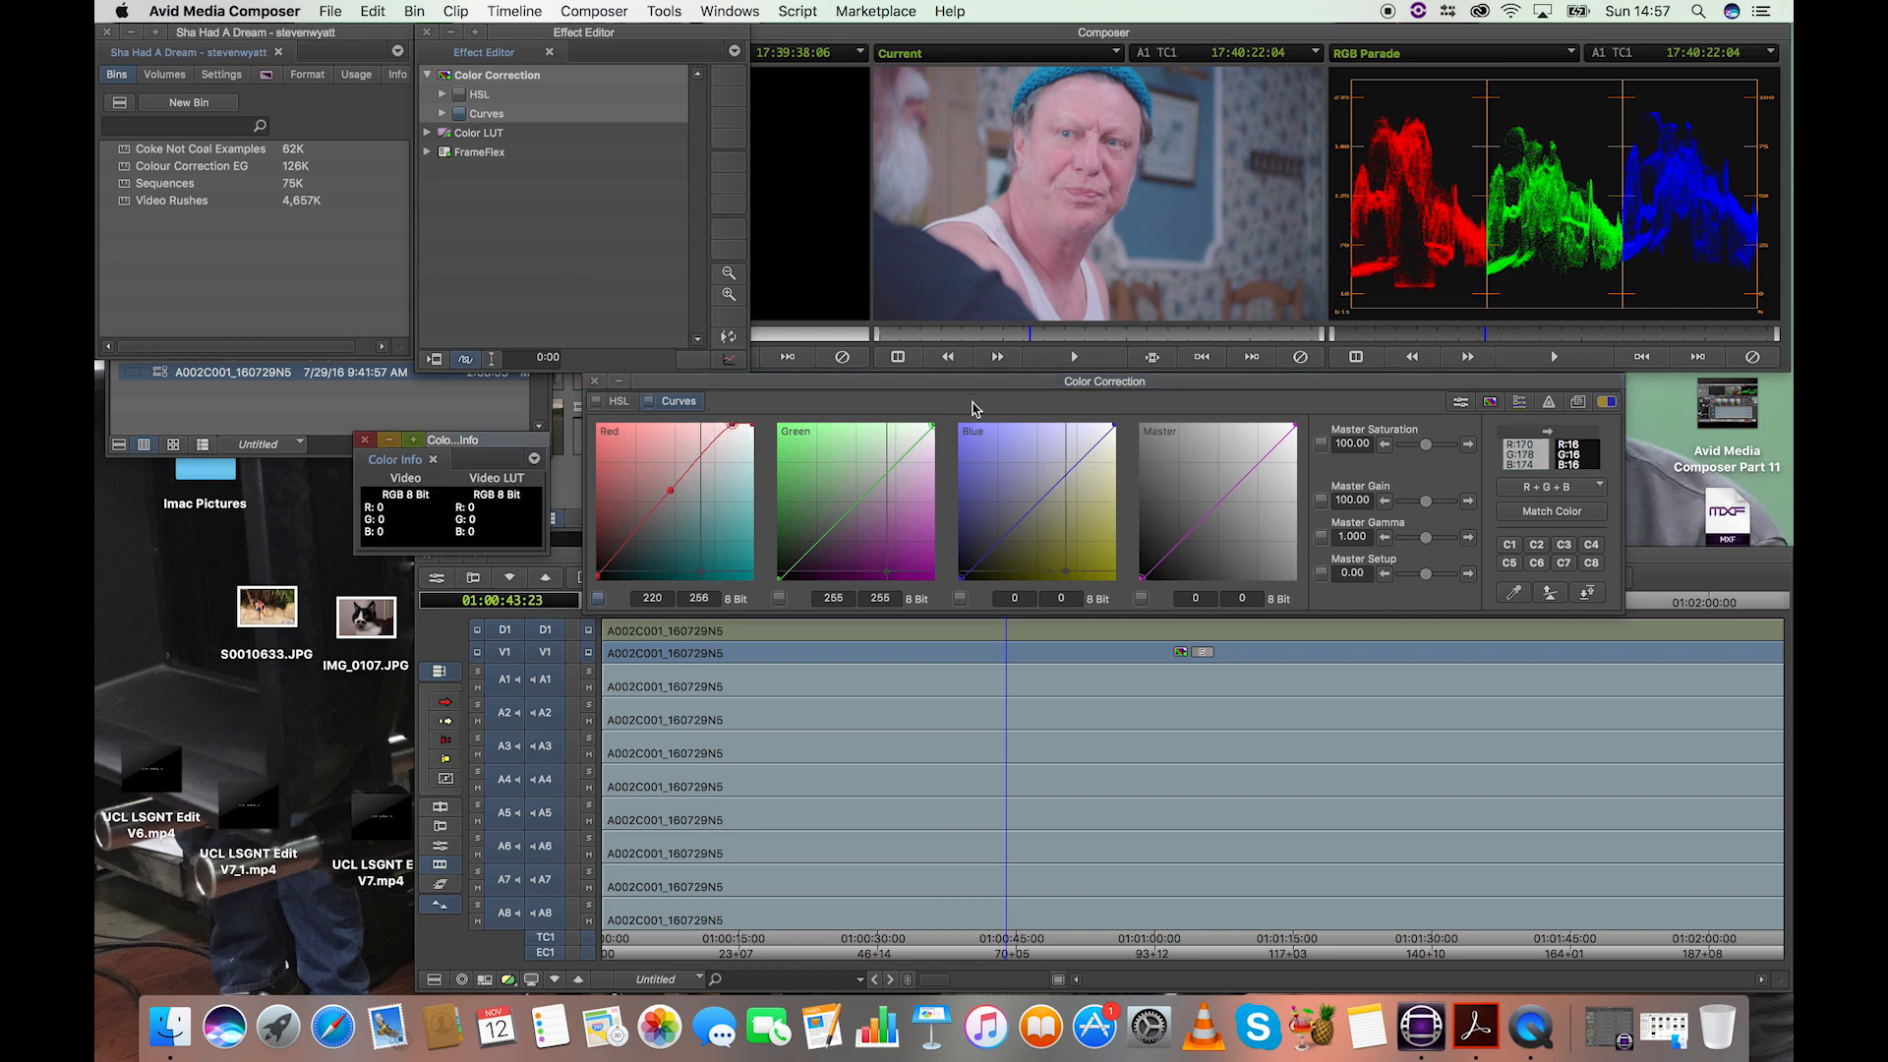
# Shape the green curve with points at about 131/136, 233/247 and 20/10 (input/output), and sample the white vest again.
pyautogui.click(860, 508)
pyautogui.moveTo(860, 507); pyautogui.dragTo(858, 497)
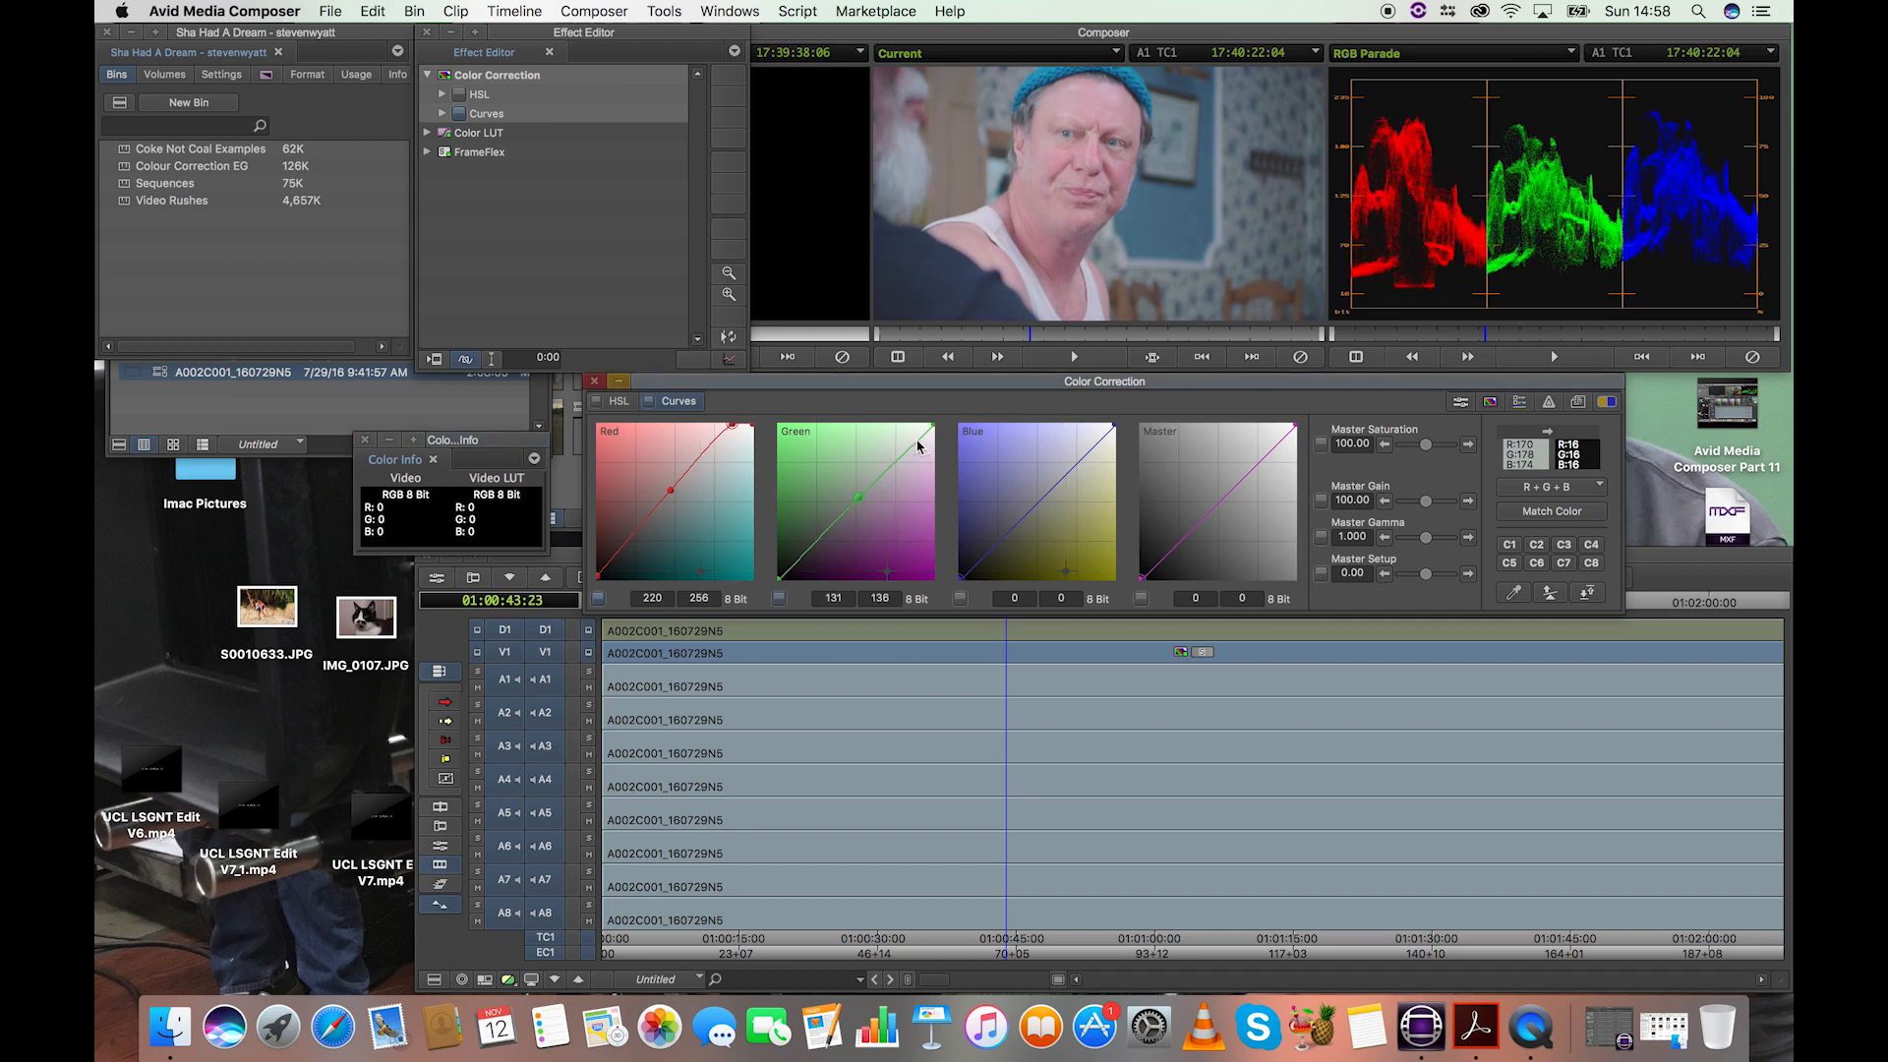
pyautogui.moveTo(926, 439); pyautogui.dragTo(920, 428)
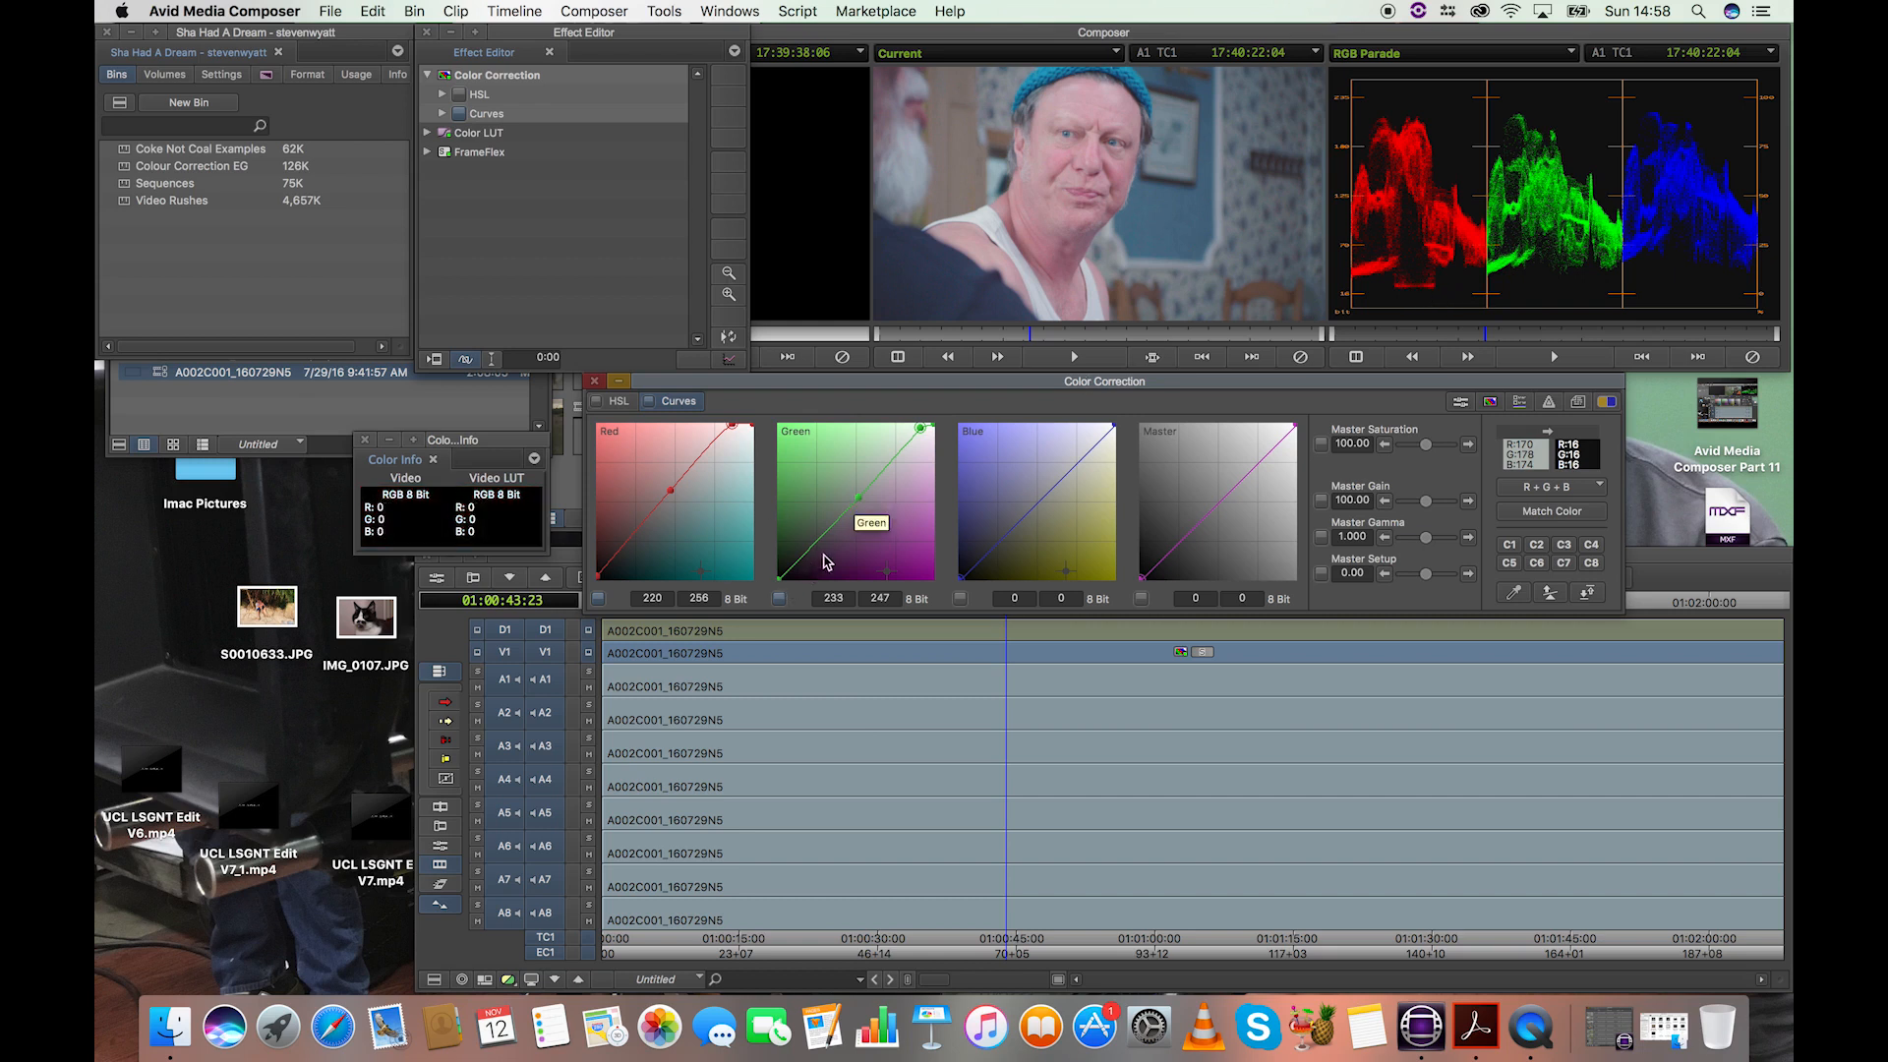
pyautogui.click(790, 575)
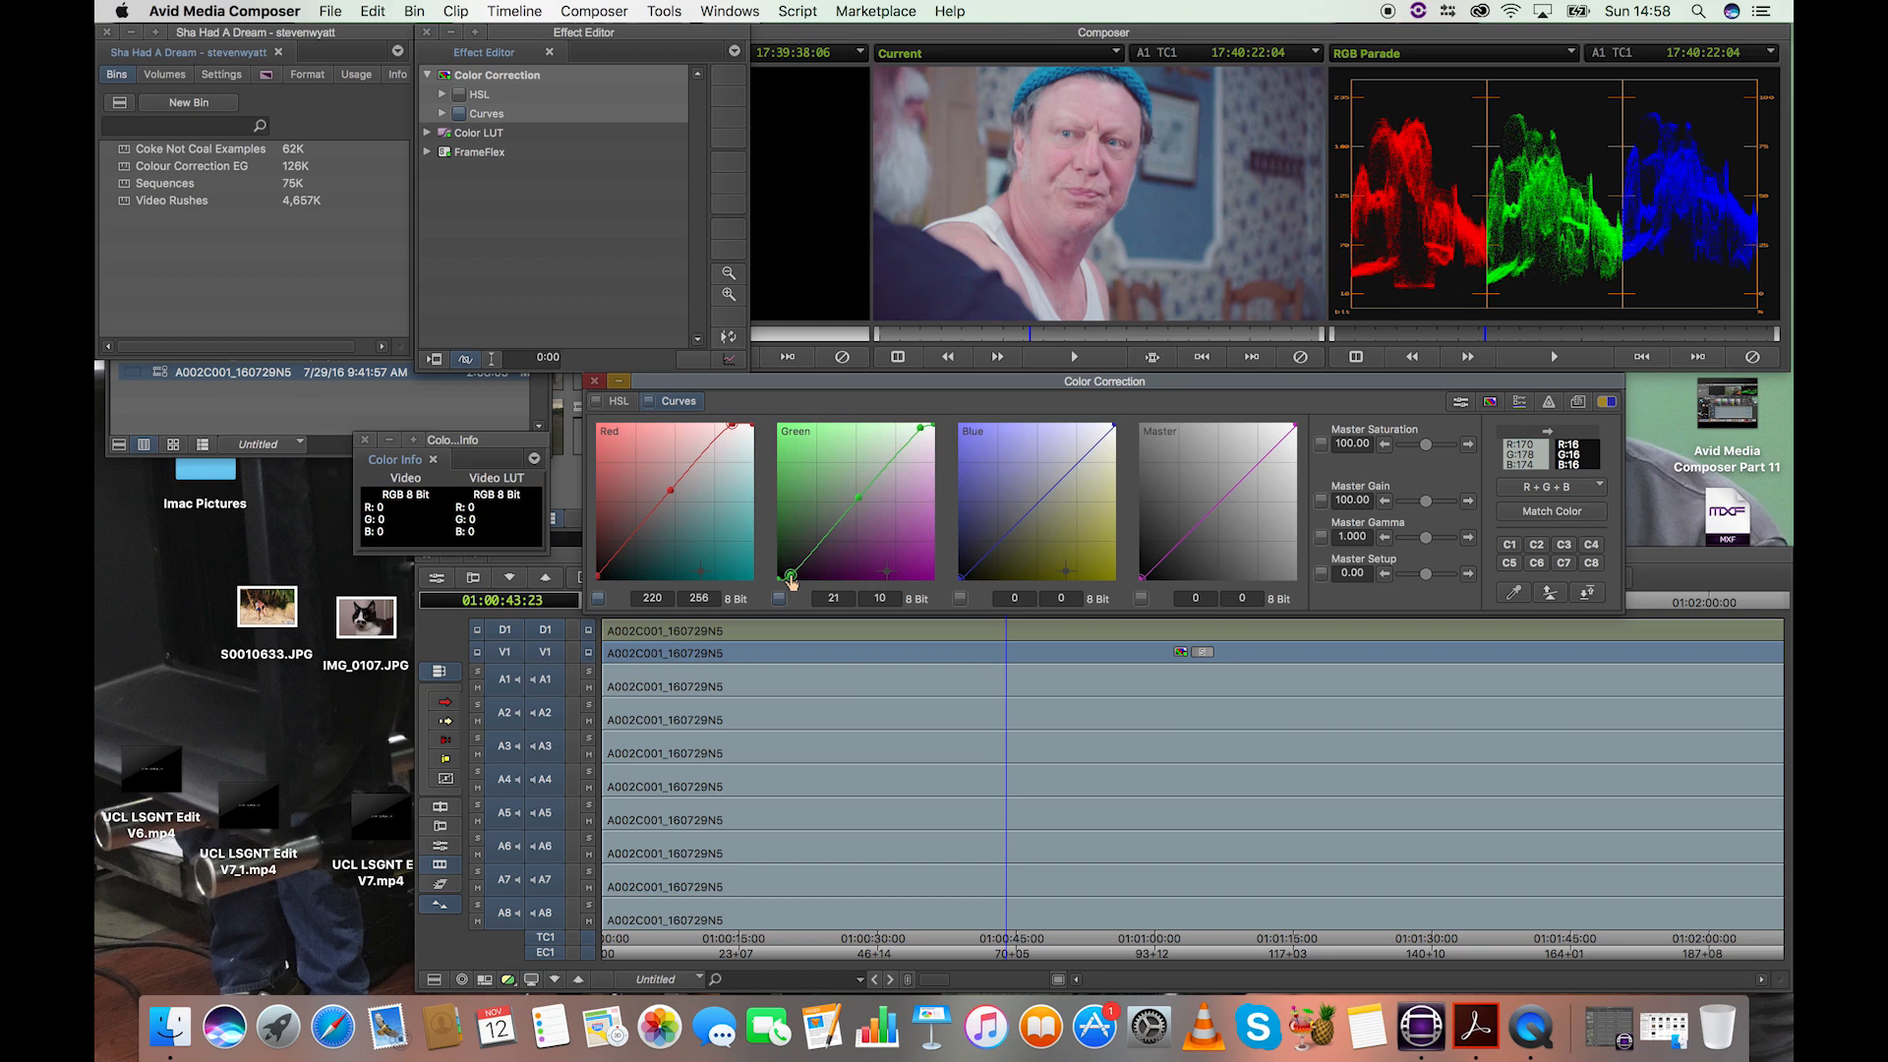
pyautogui.moveTo(793, 582); pyautogui.dragTo(790, 582)
pyautogui.moveTo(1523, 463); pyautogui.dragTo(988, 223)
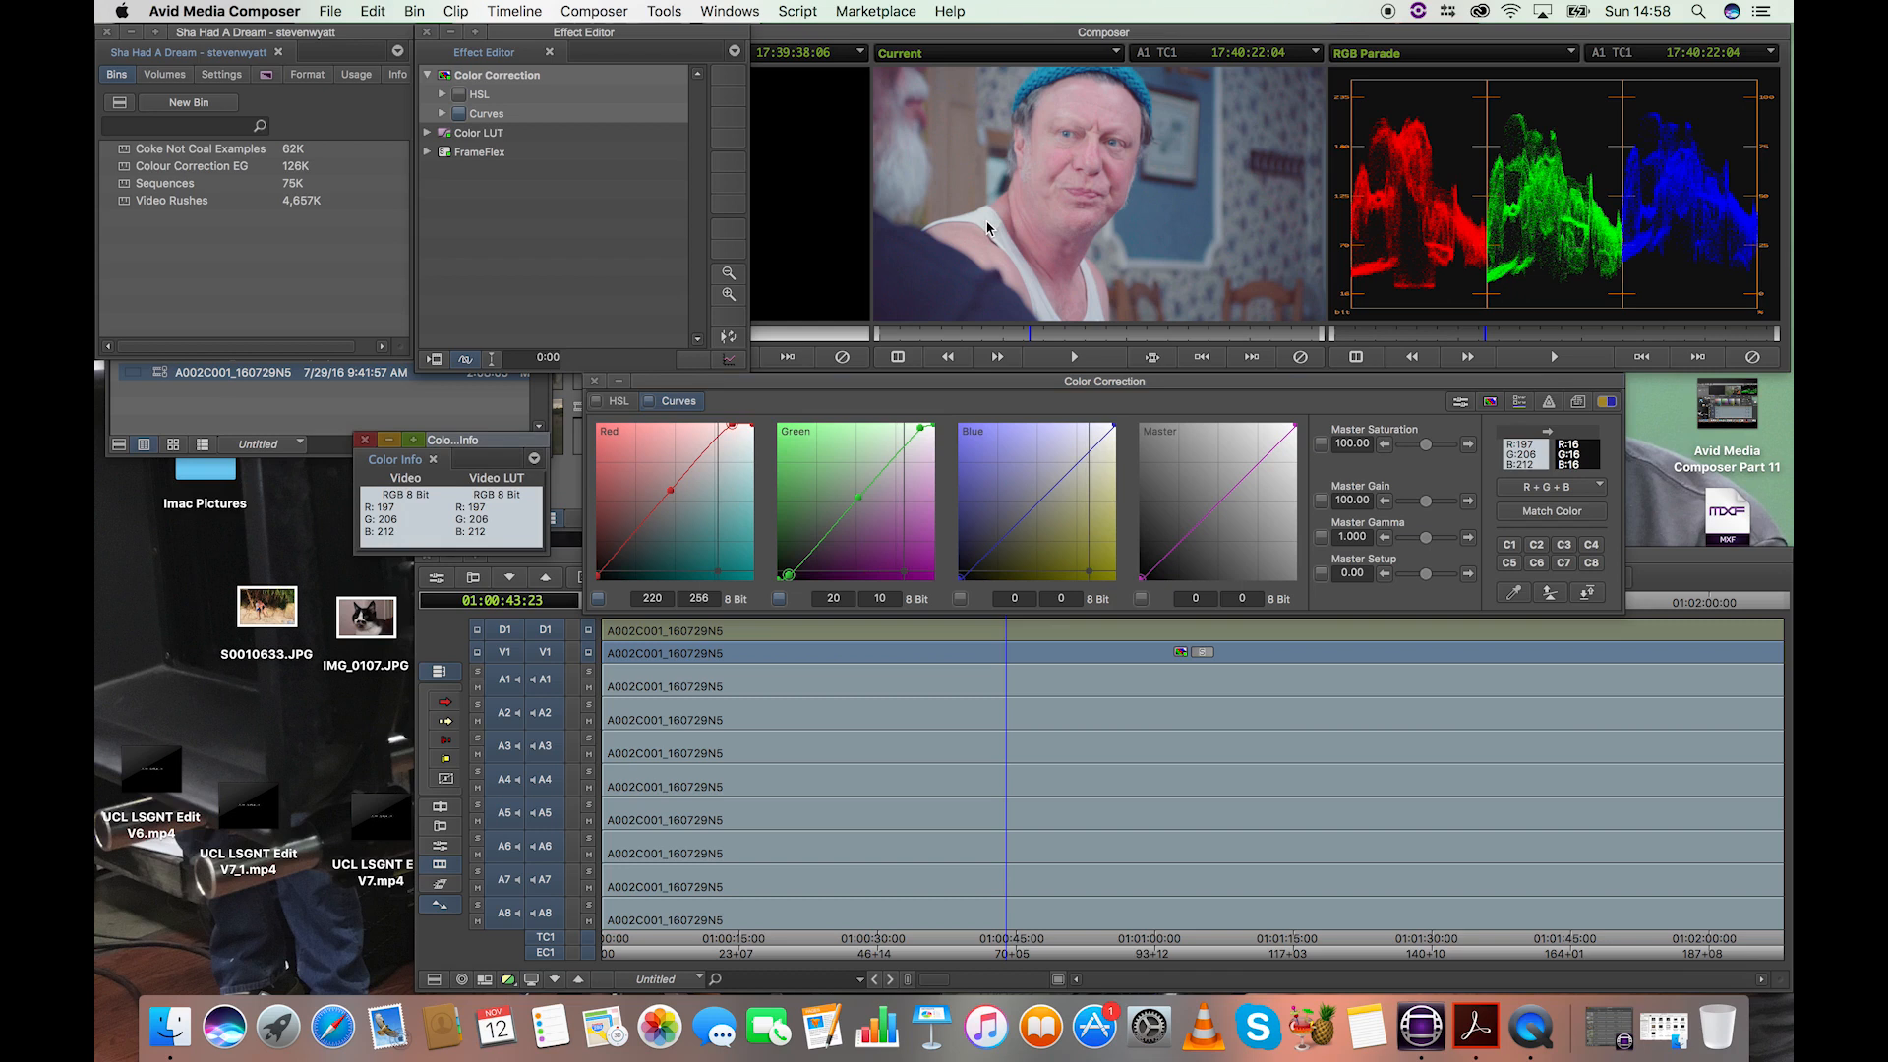
# Shape the blue curve with a shadow point at about 33/13, a midpoint at 136/115 and a highlight point at 234/238.
pyautogui.moveTo(987, 226); pyautogui.dragTo(980, 580)
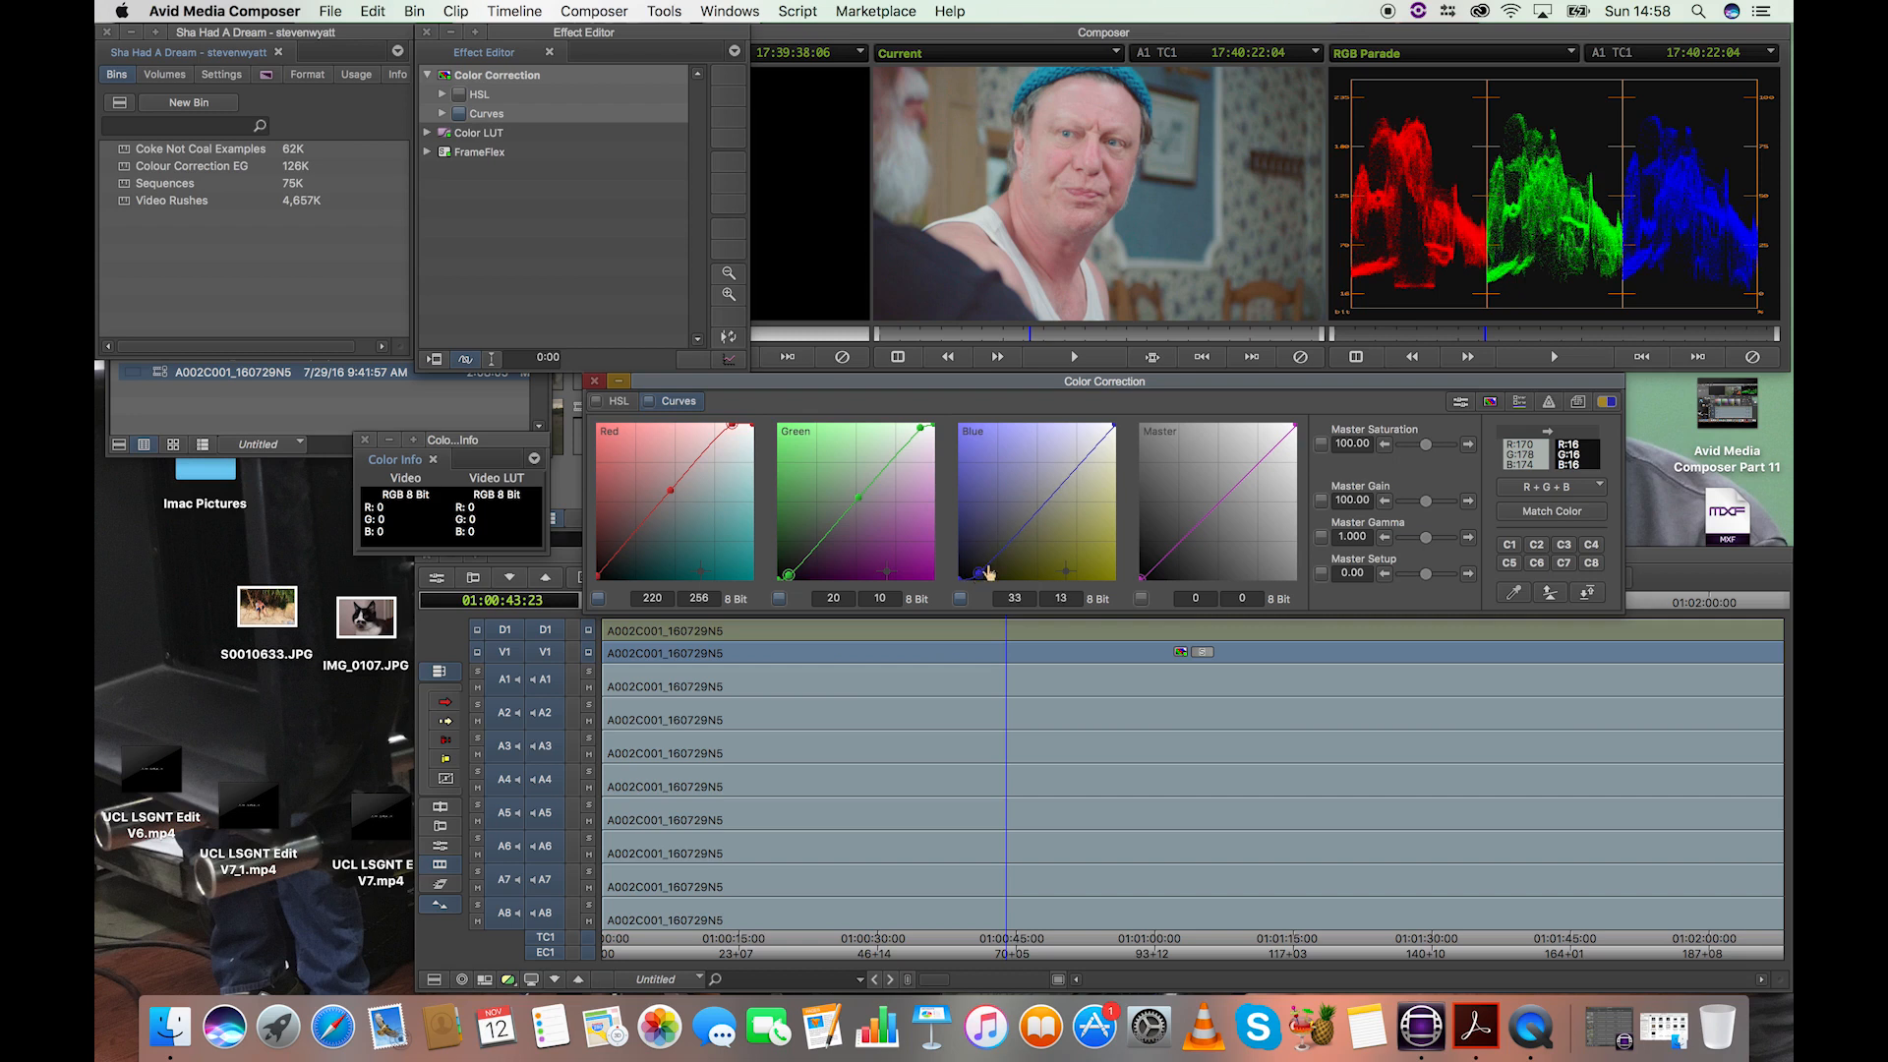
pyautogui.click(1104, 439)
pyautogui.moveTo(1102, 439); pyautogui.dragTo(1100, 442)
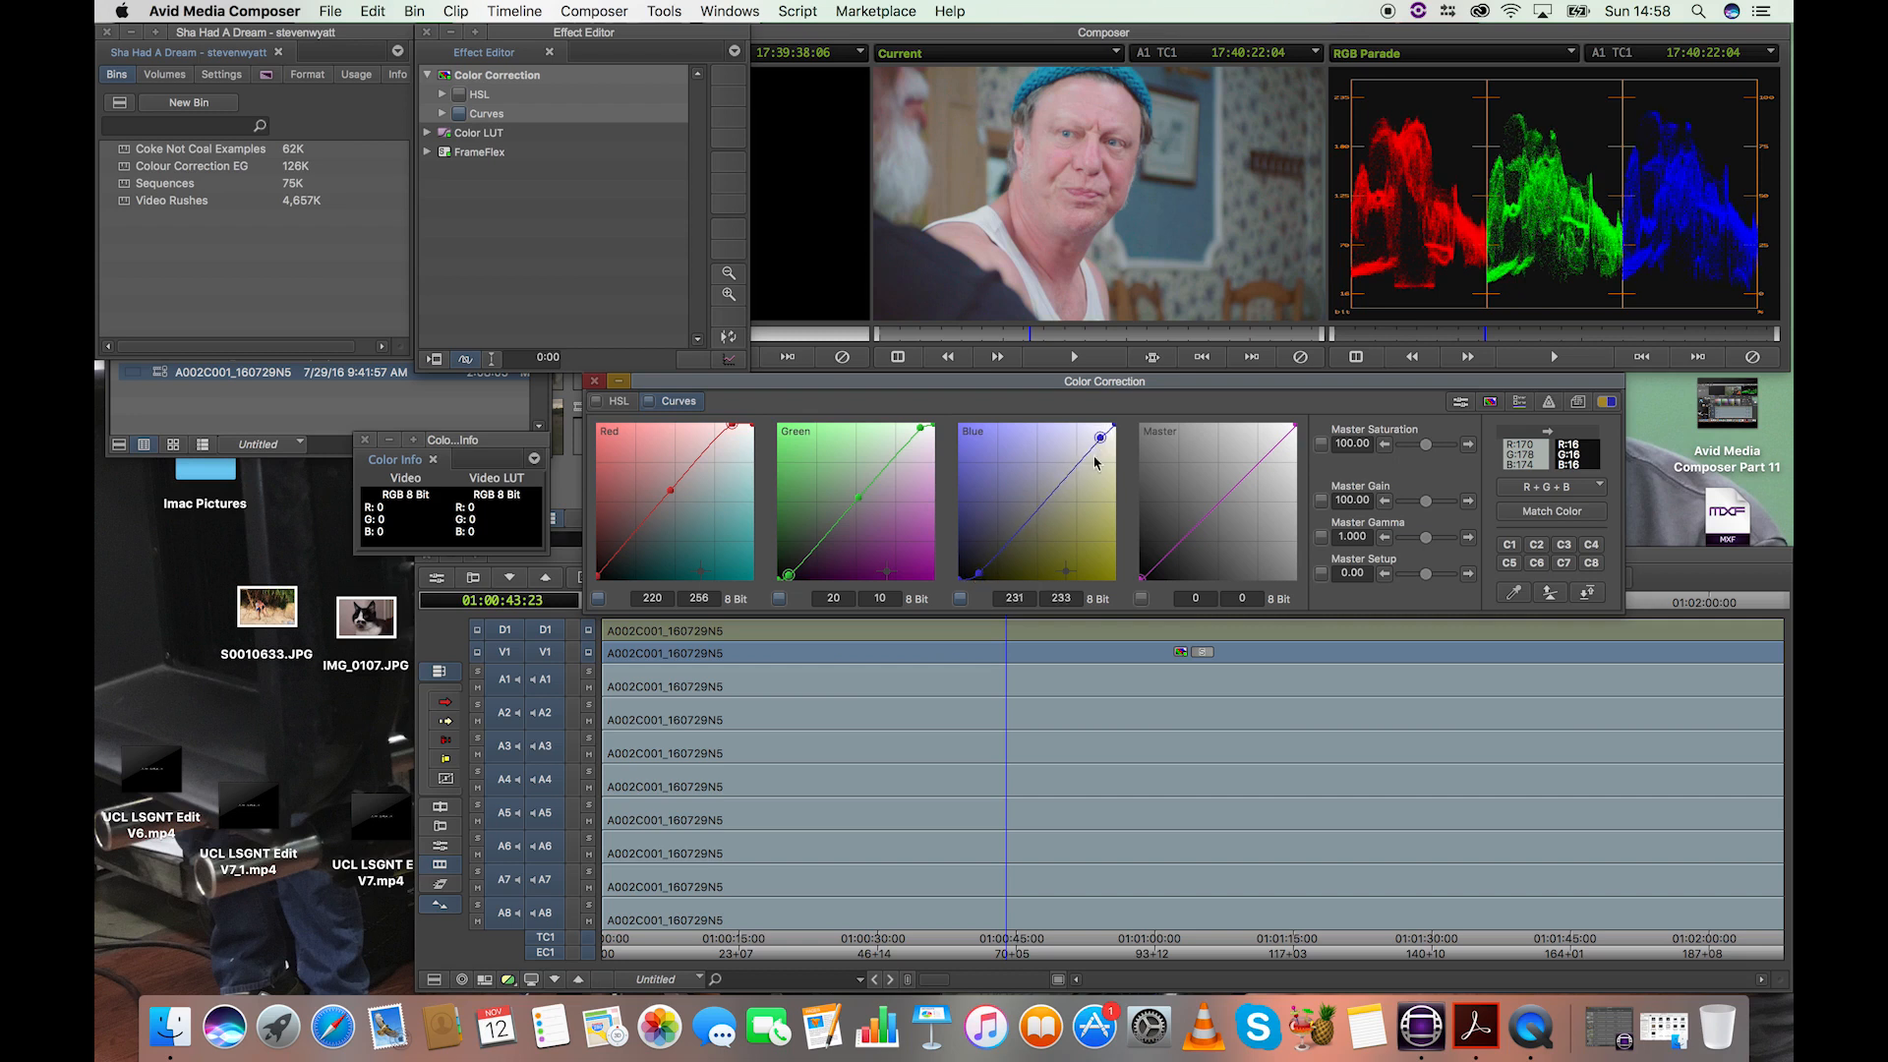
pyautogui.click(1045, 514)
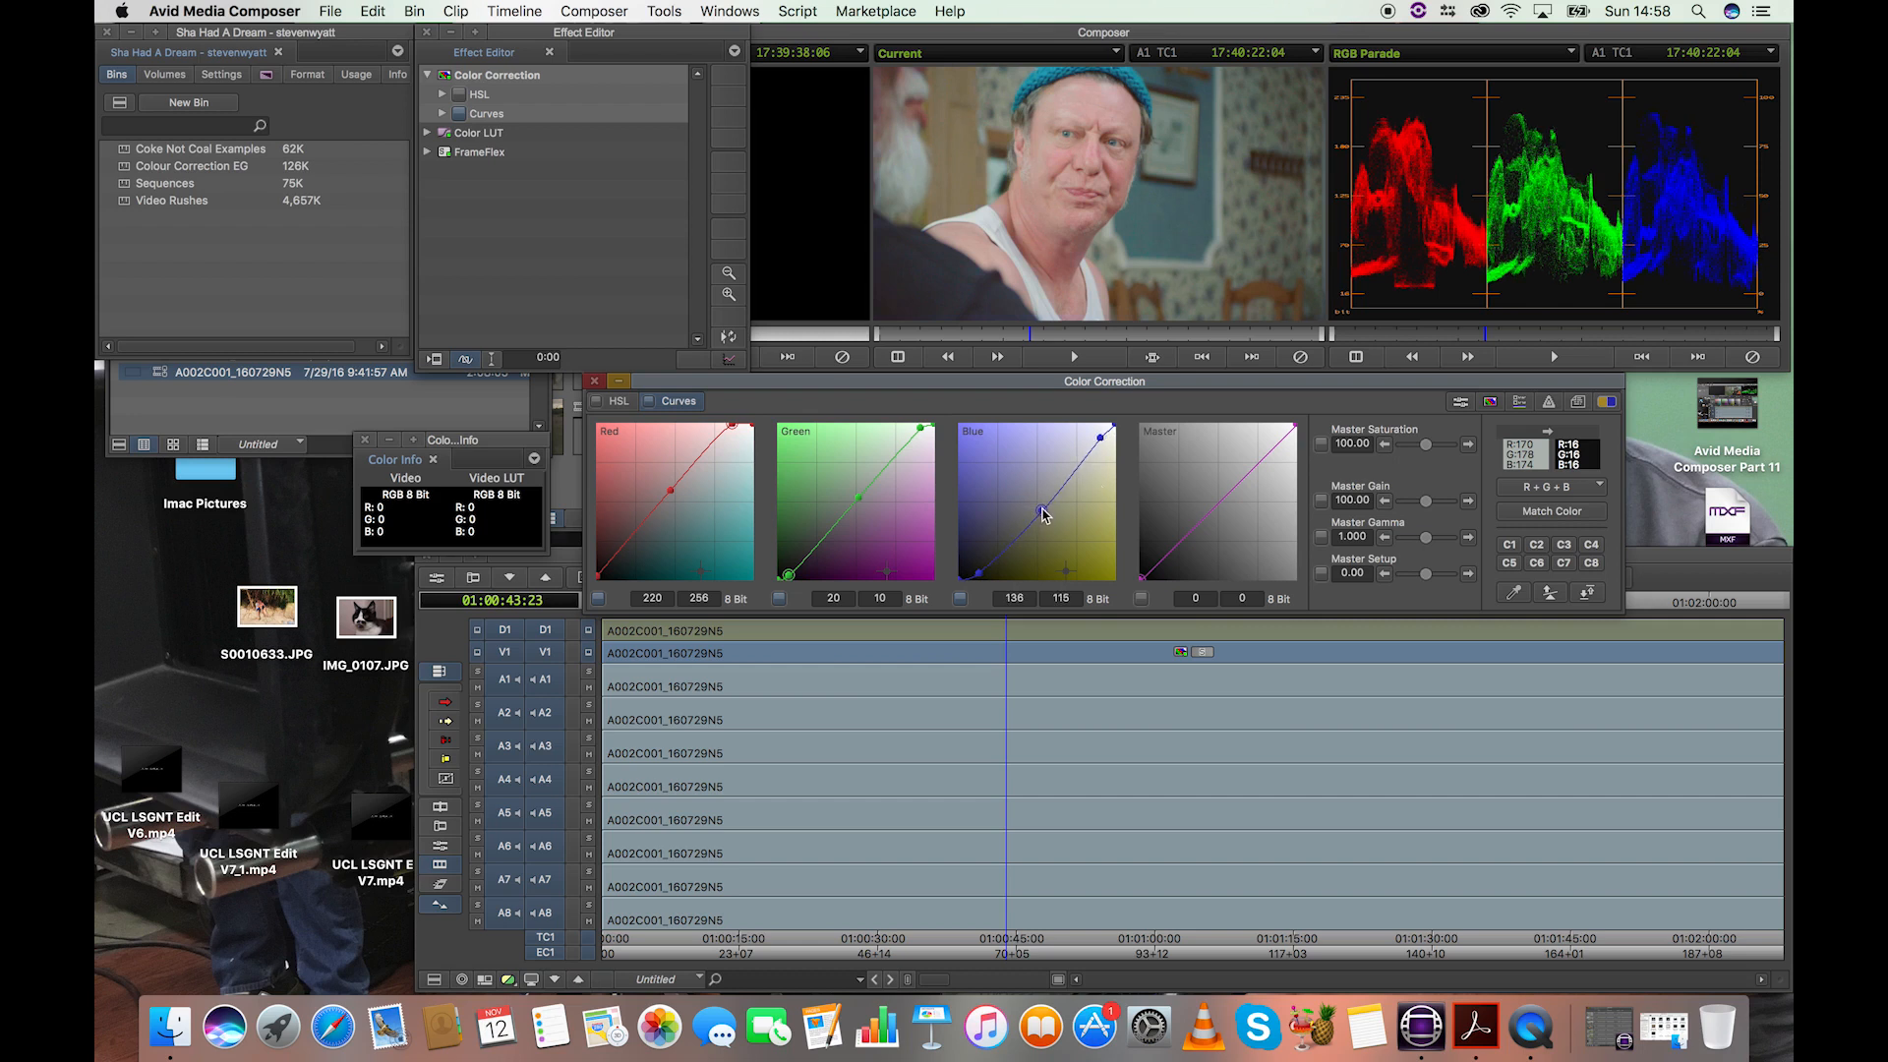
pyautogui.moveTo(1101, 439); pyautogui.dragTo(1102, 434)
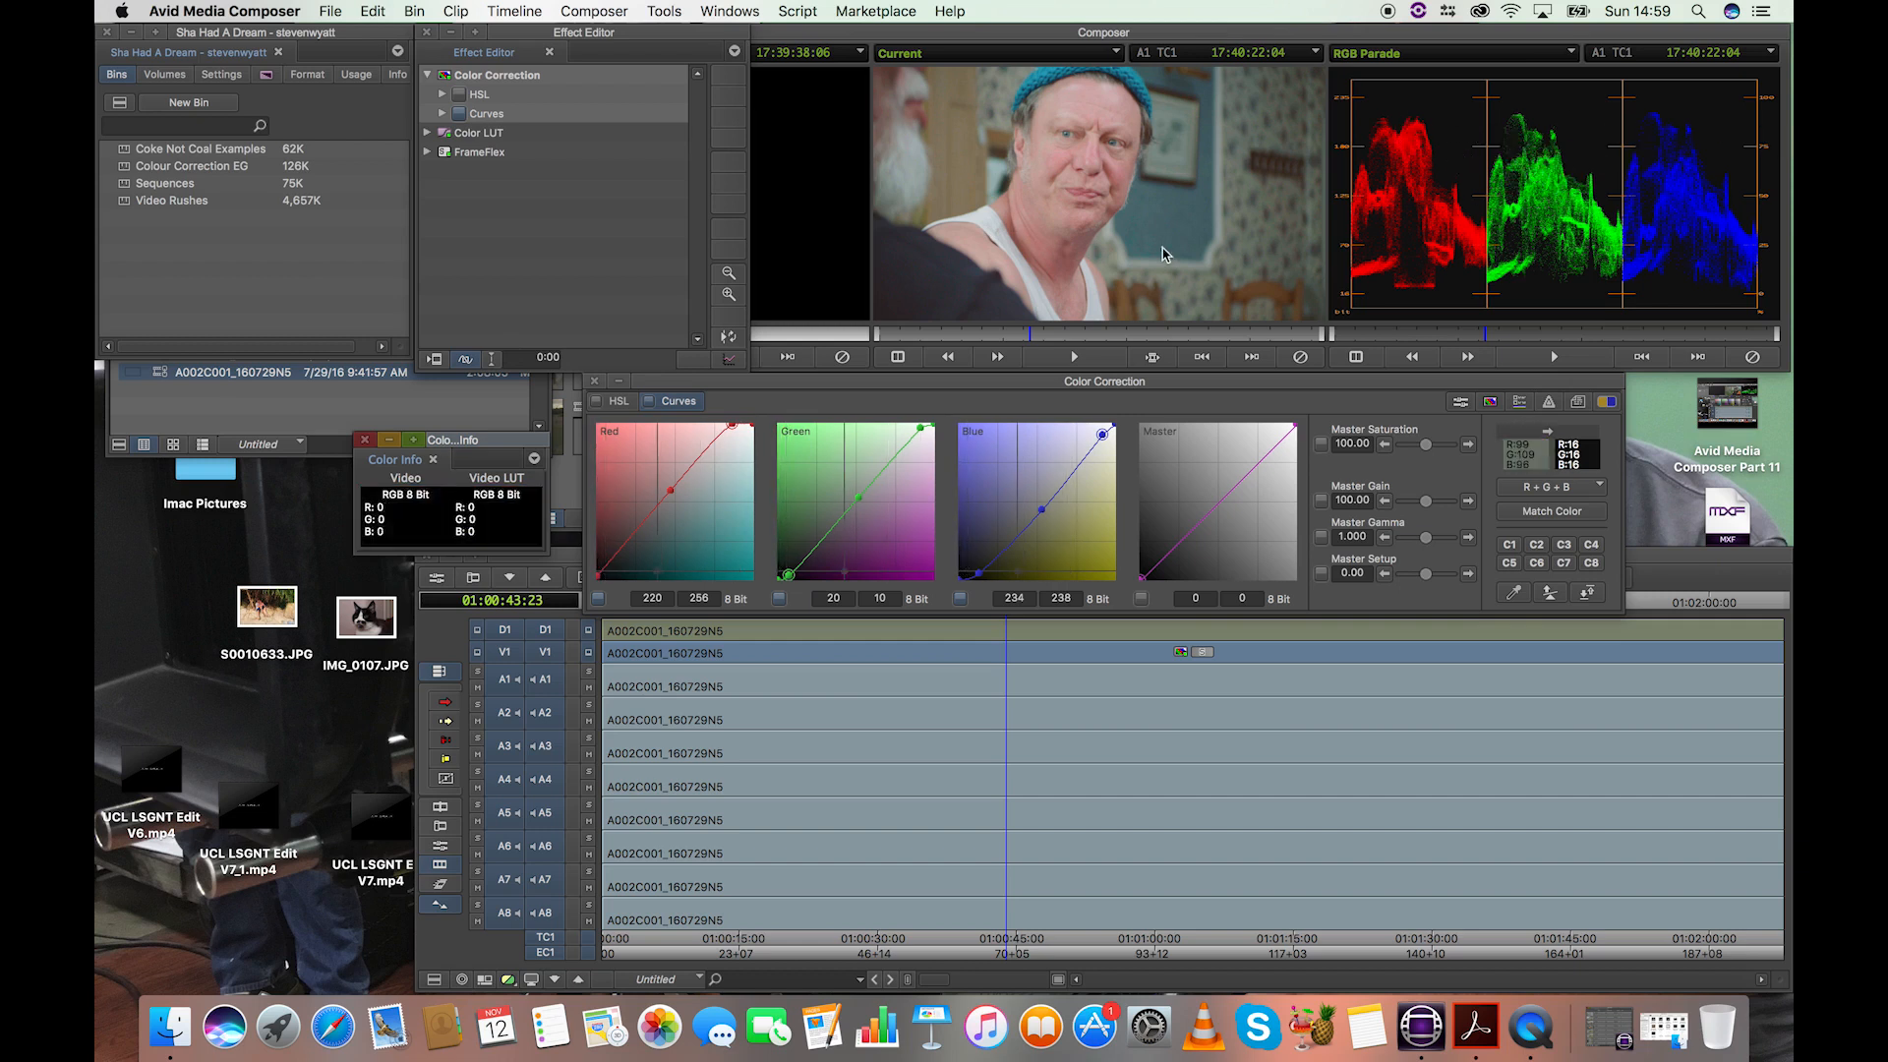
# Fine-tune the red curve's midpoint, move its highlight point to about 215 in, 256 out, and sample the vest.
pyautogui.click(671, 492)
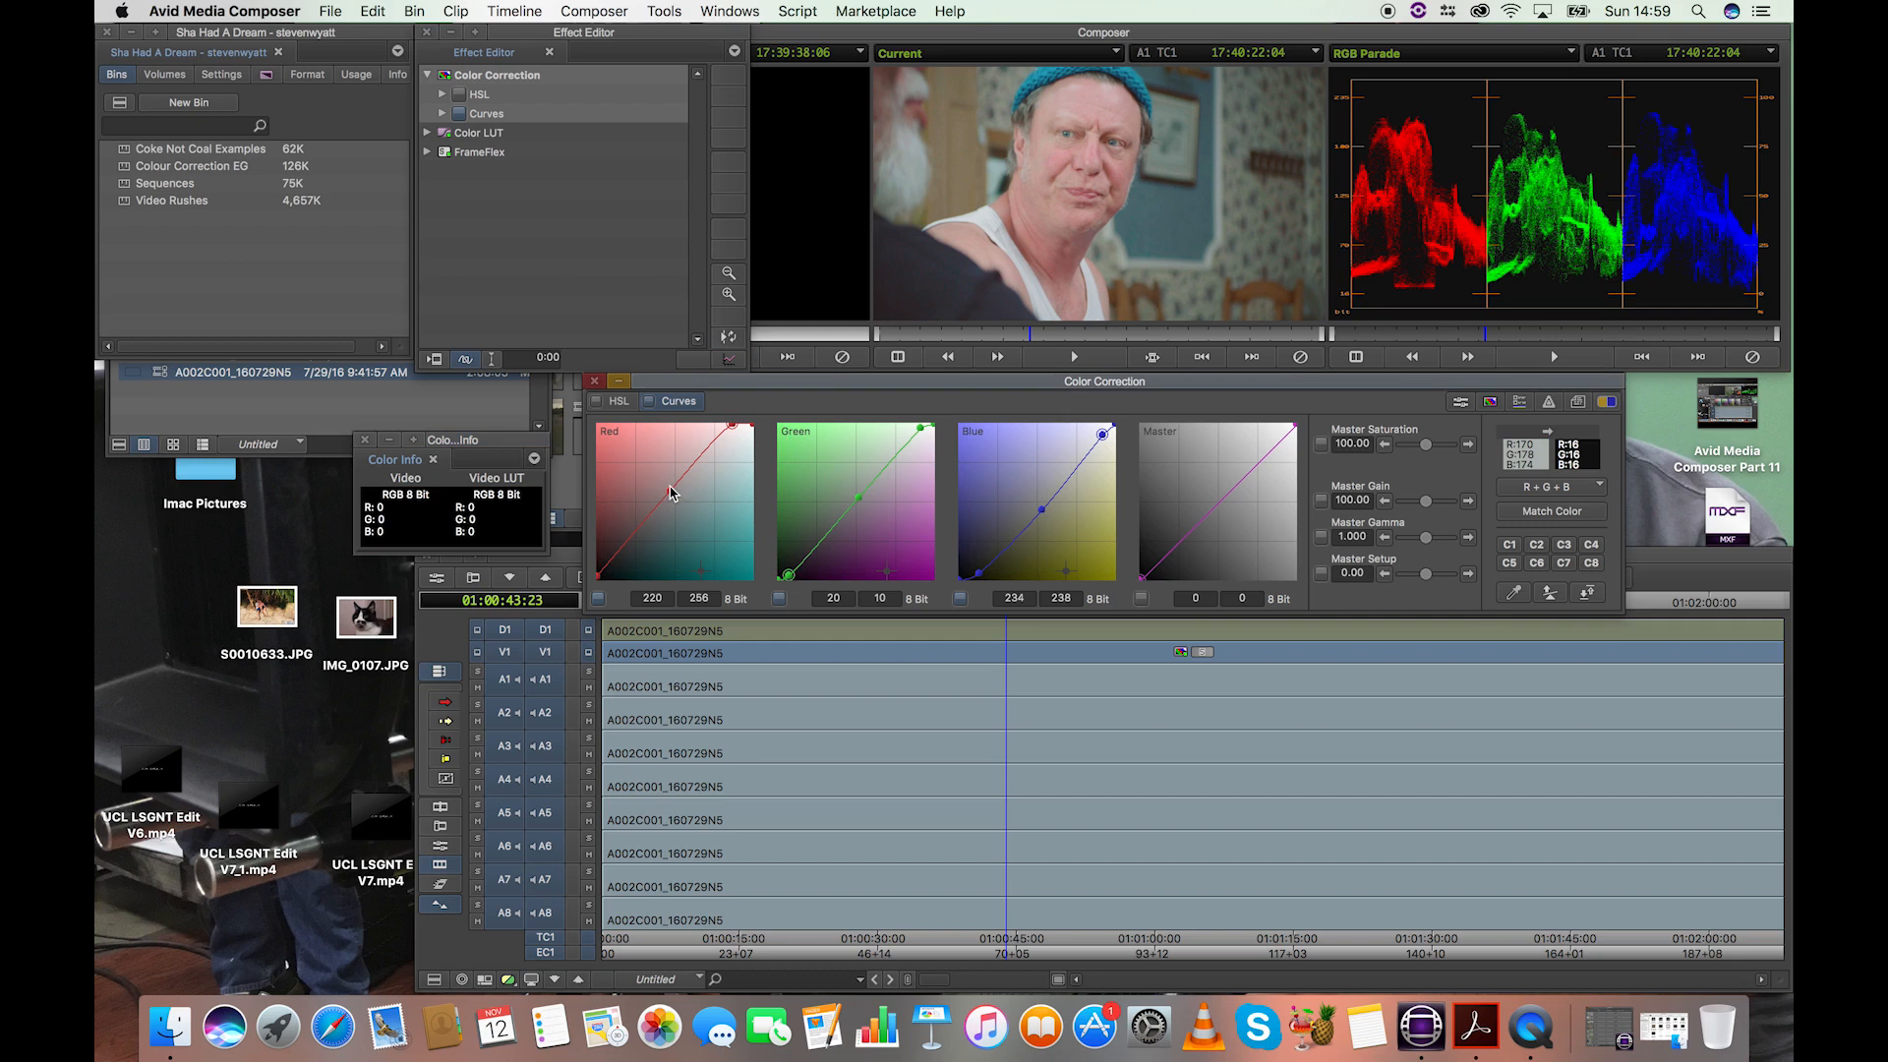
pyautogui.moveTo(674, 498); pyautogui.dragTo(673, 499)
pyautogui.click(729, 427)
pyautogui.moveTo(730, 429); pyautogui.dragTo(729, 429)
pyautogui.moveTo(1029, 210); pyautogui.dragTo(988, 220)
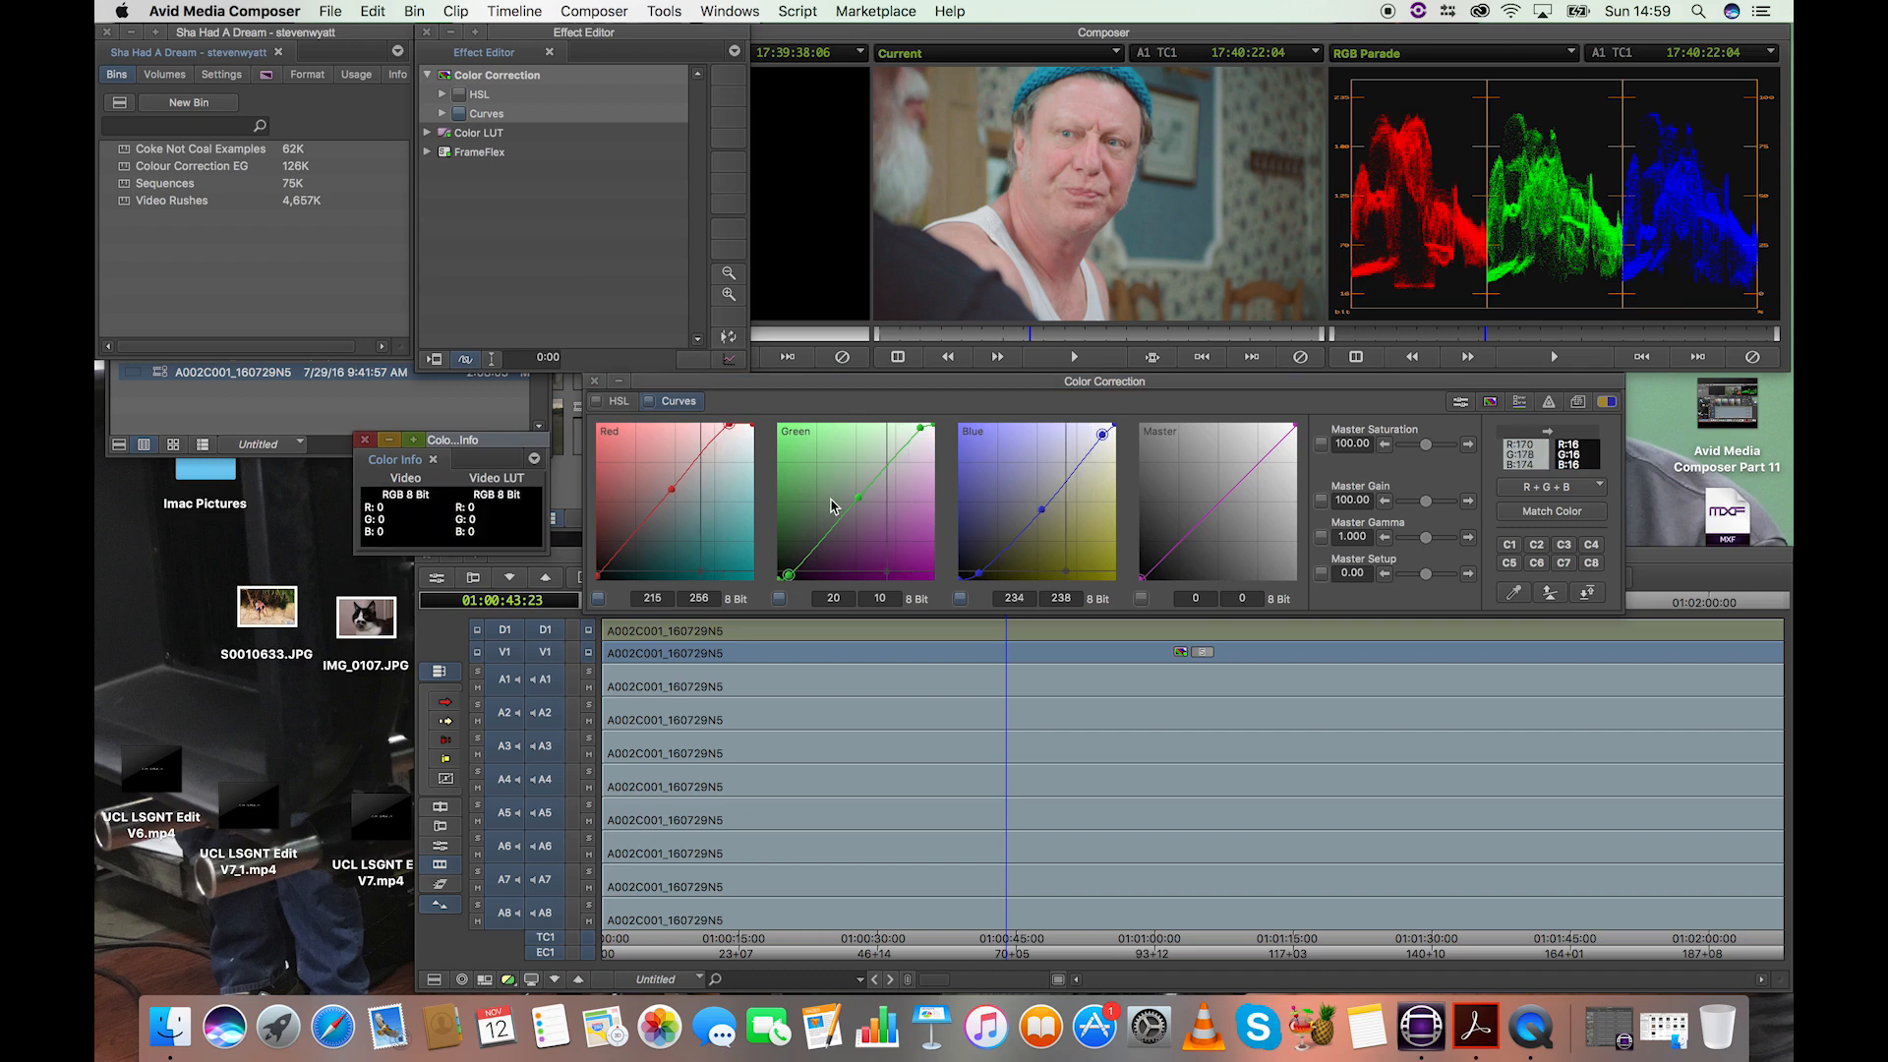
# Lower the green curve's midpoint to about 129 in, 131 out, and check the white vest's colour.
pyautogui.click(861, 508)
pyautogui.click(860, 509)
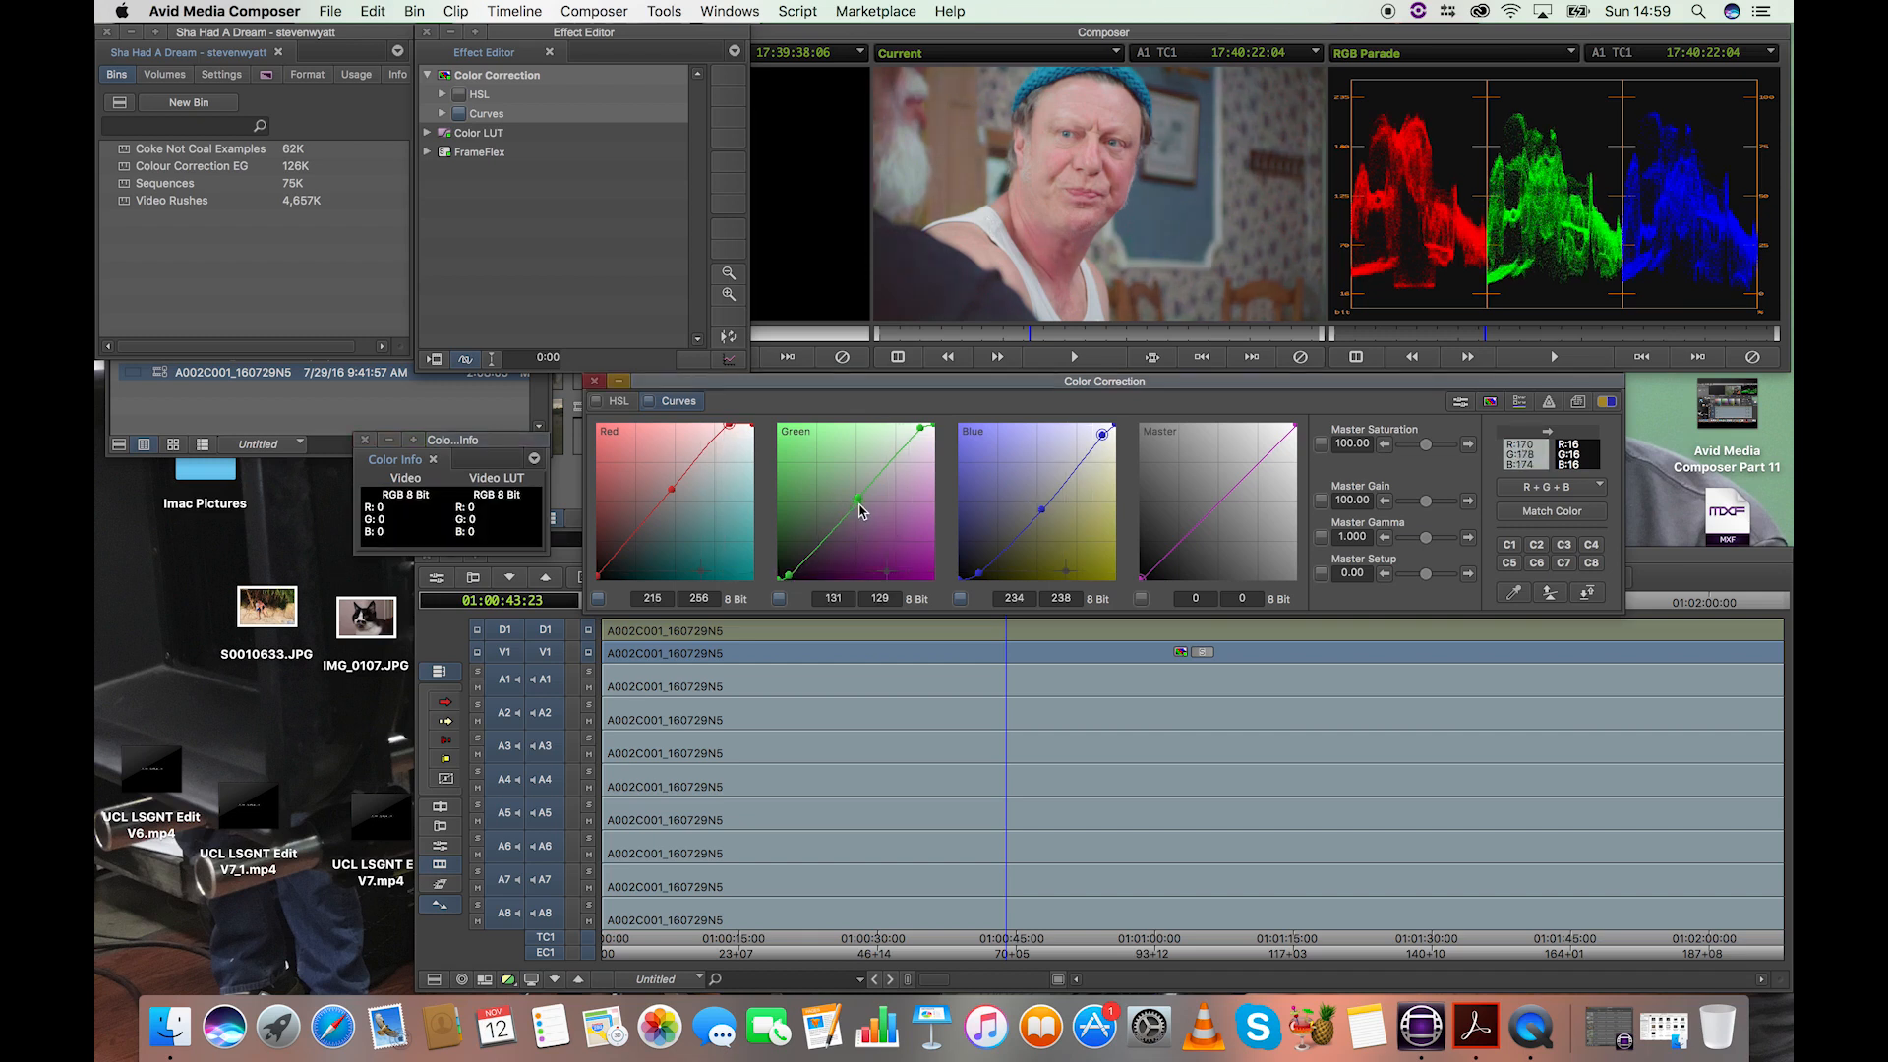
pyautogui.moveTo(861, 509)
pyautogui.mouseDown()
pyautogui.moveTo(875, 497)
pyautogui.moveTo(859, 507)
pyautogui.mouseUp()
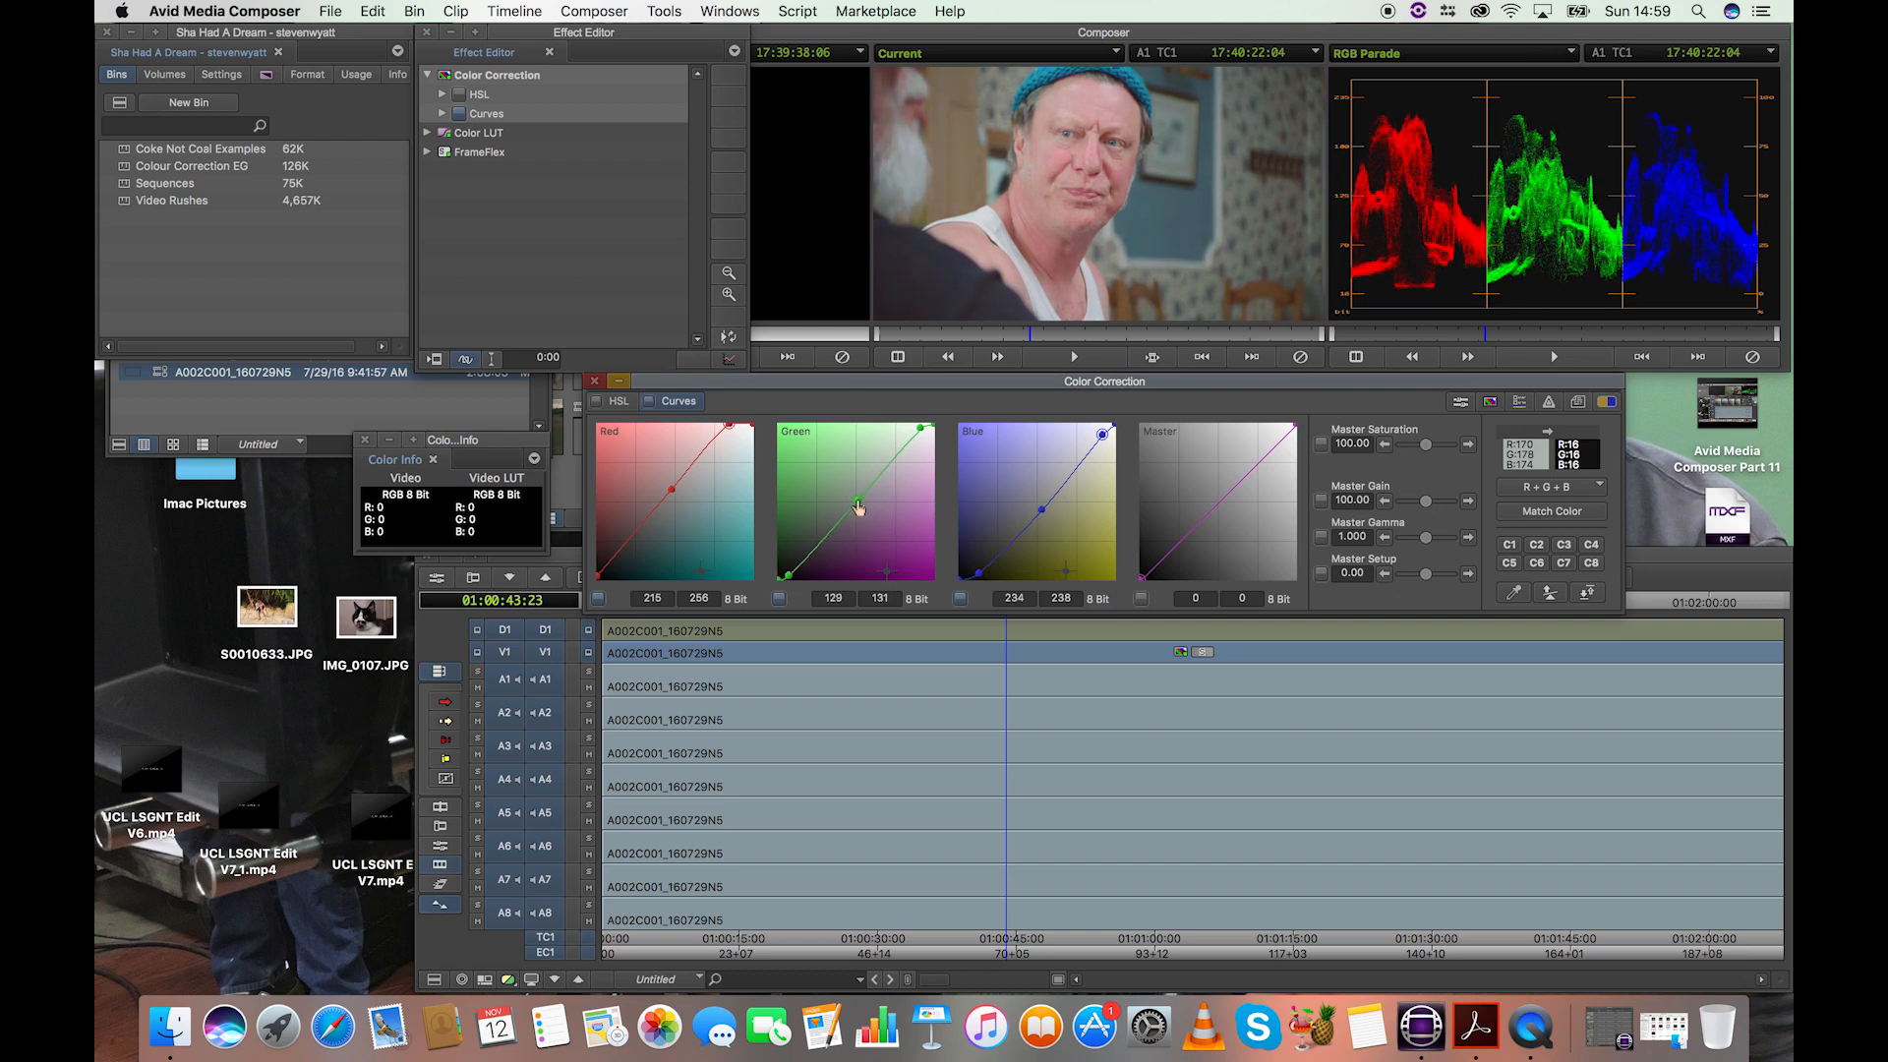
pyautogui.click(990, 232)
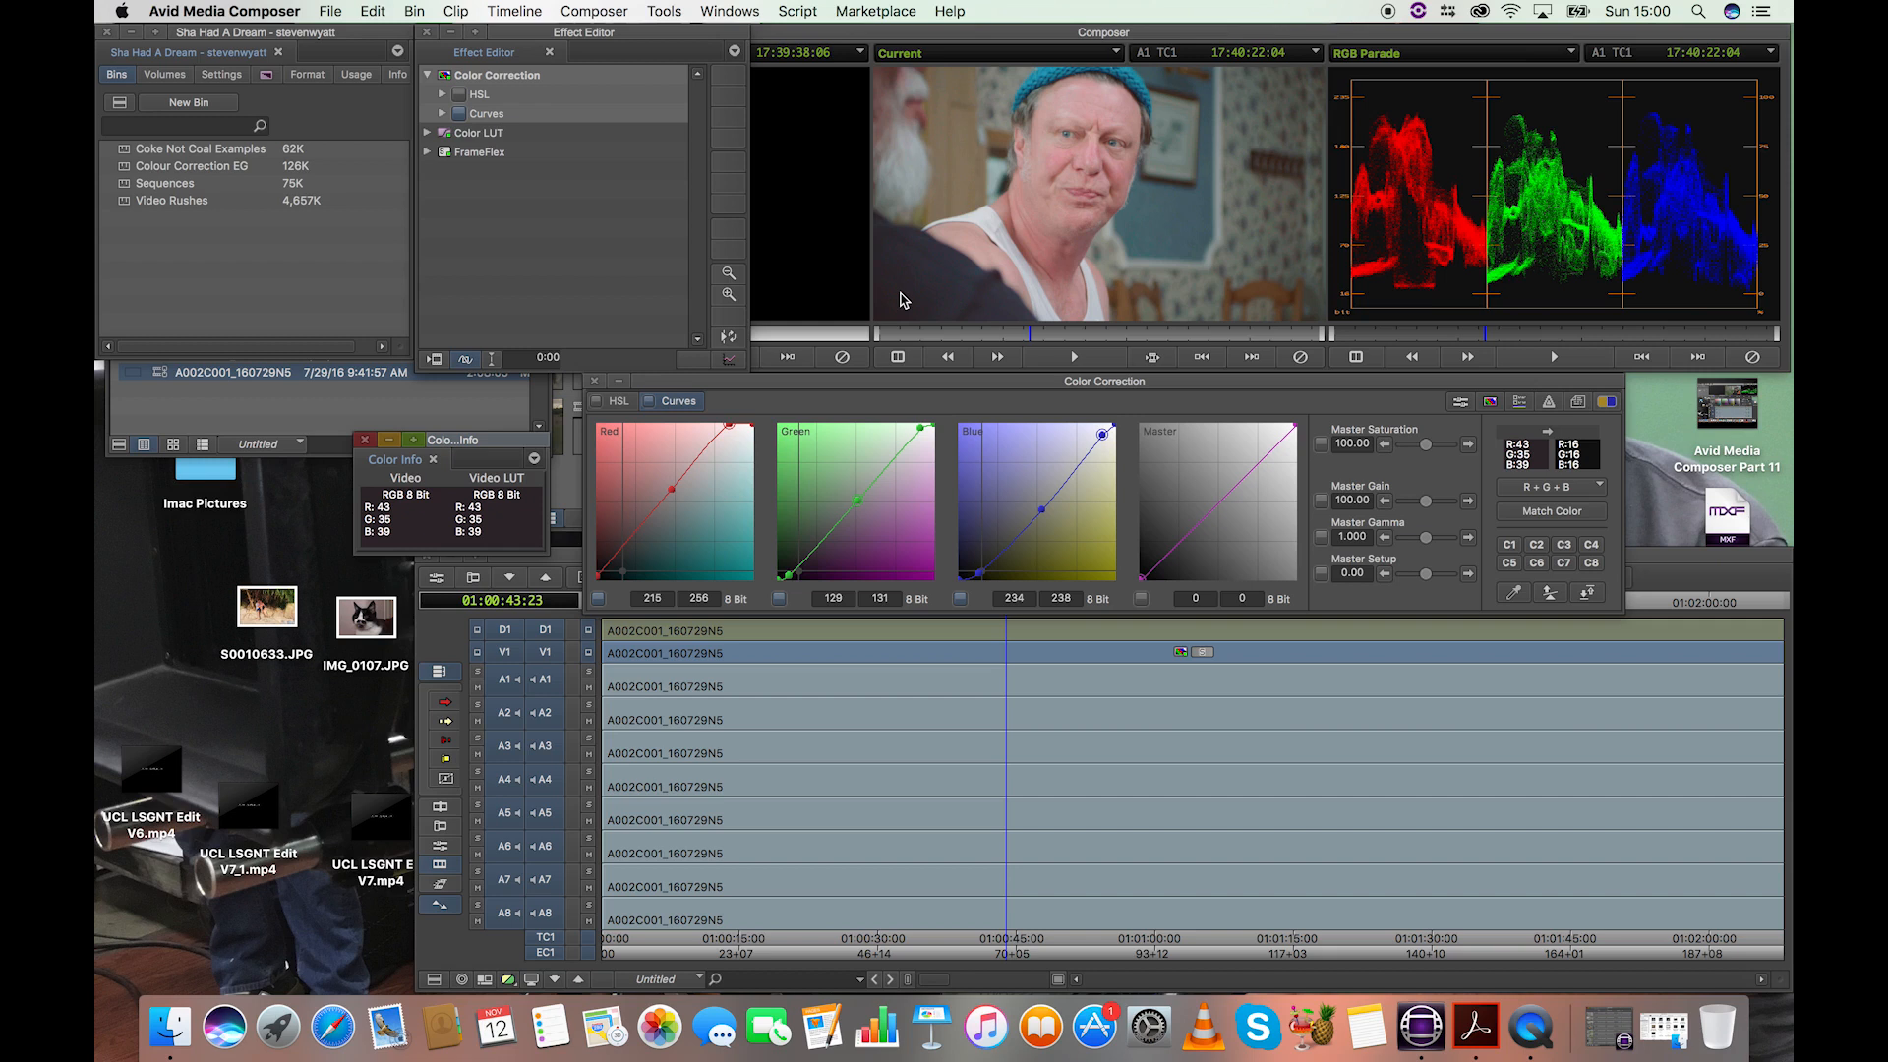
# Adjust the red curve's shadow point to about 5 in, 13 out, and sample the dark jacket in the foreground.
pyautogui.click(603, 580)
pyautogui.moveTo(604, 585); pyautogui.dragTo(600, 580)
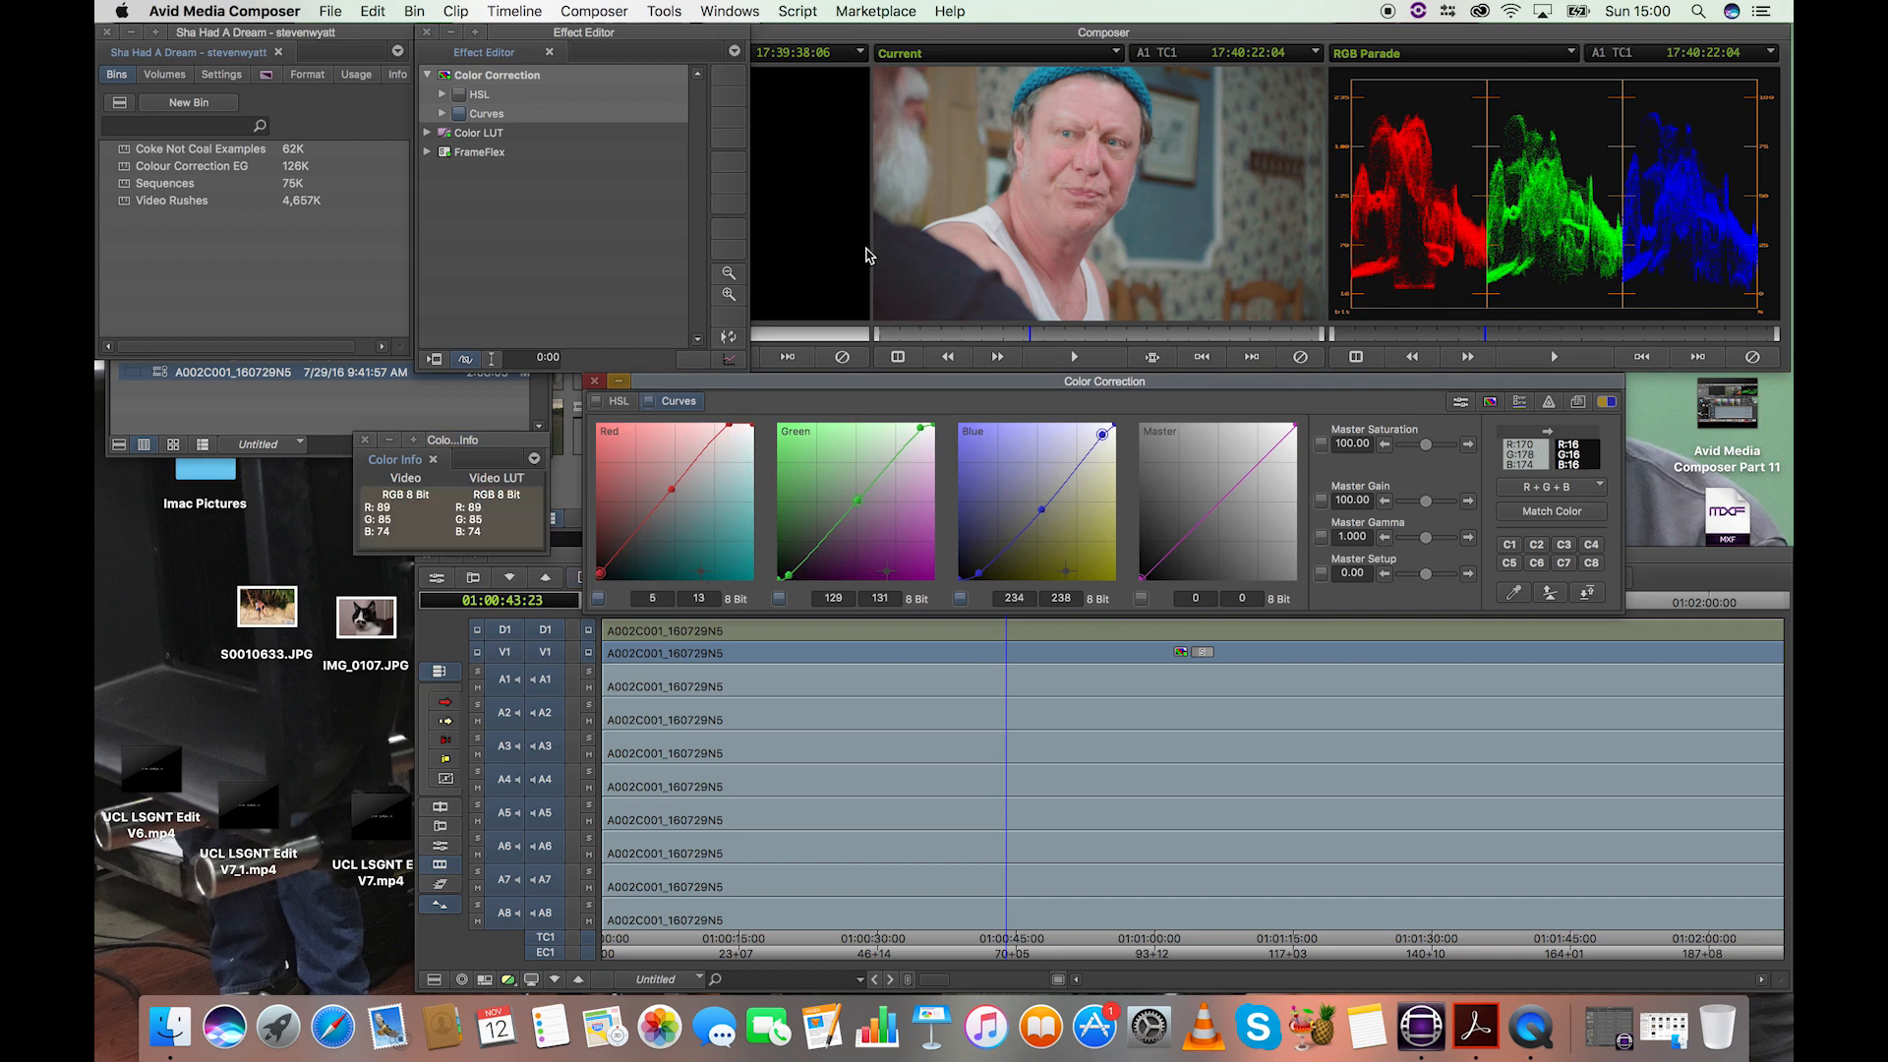
pyautogui.click(909, 285)
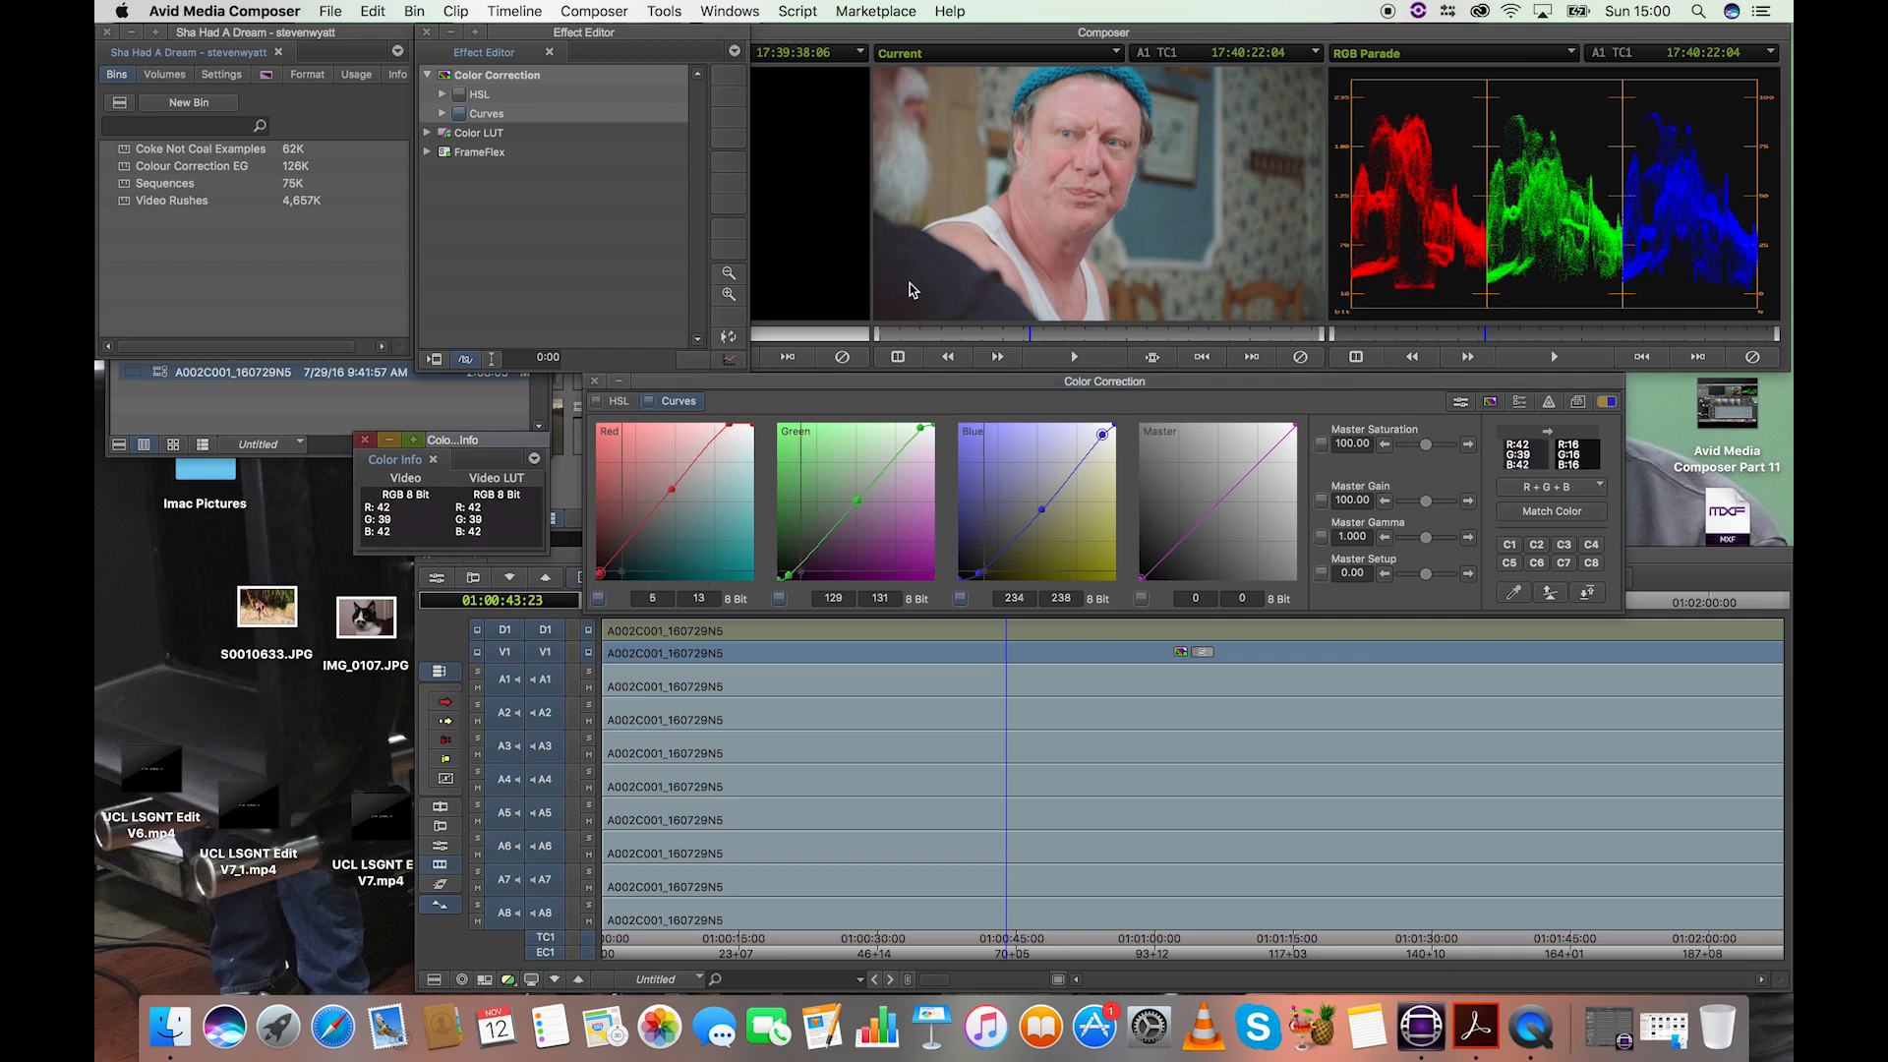